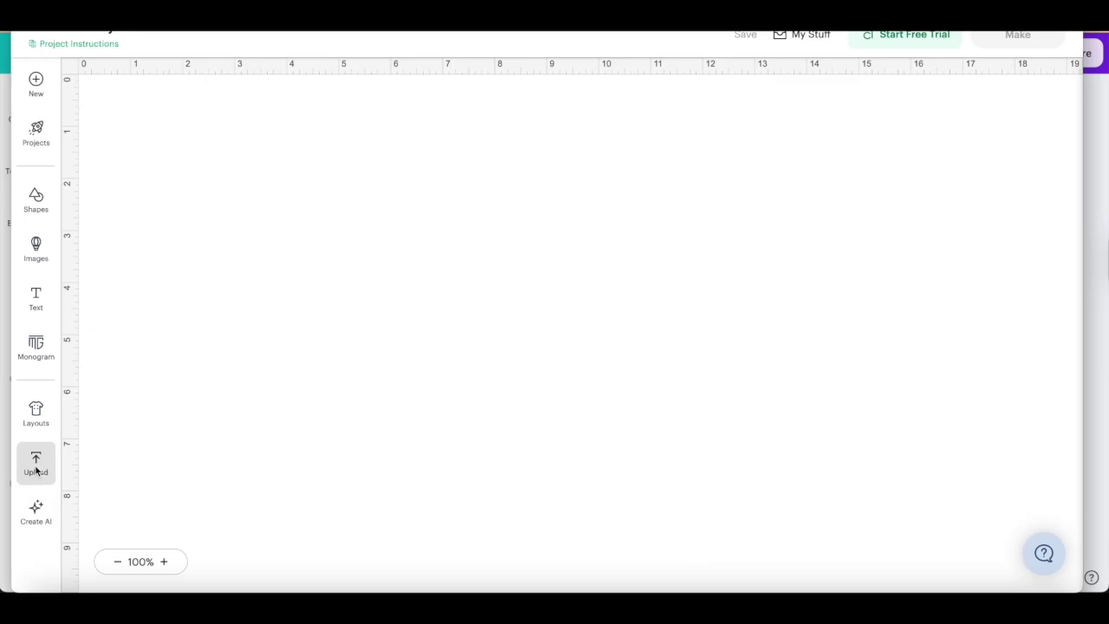
- Add a text object reading "AUNTIETAY.COM" to the blank canvas
left_click(45, 297)
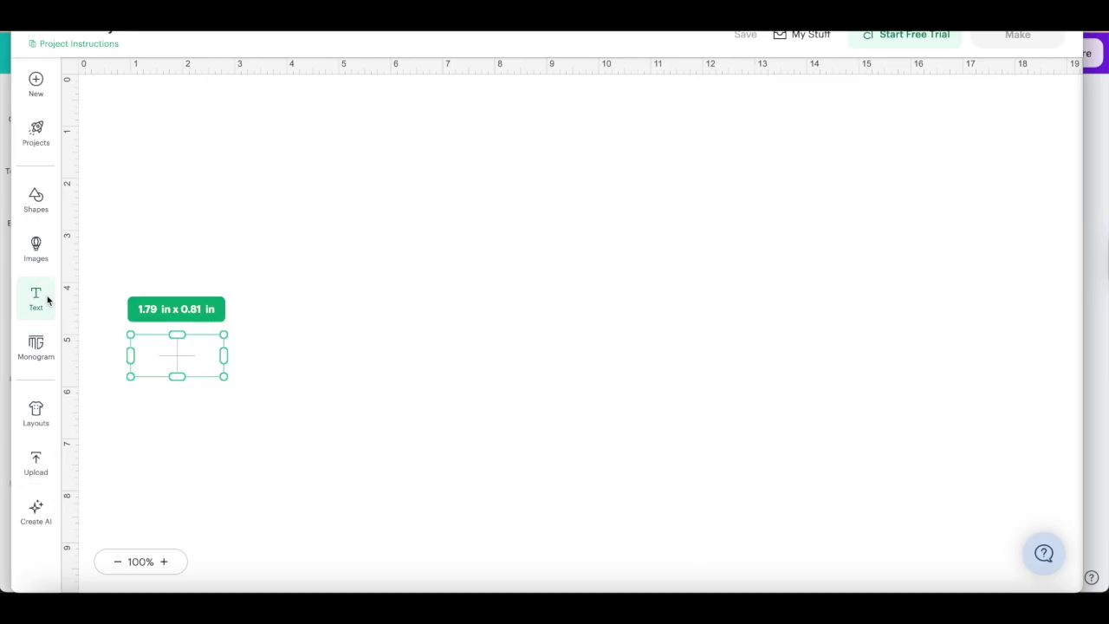
type("AU")
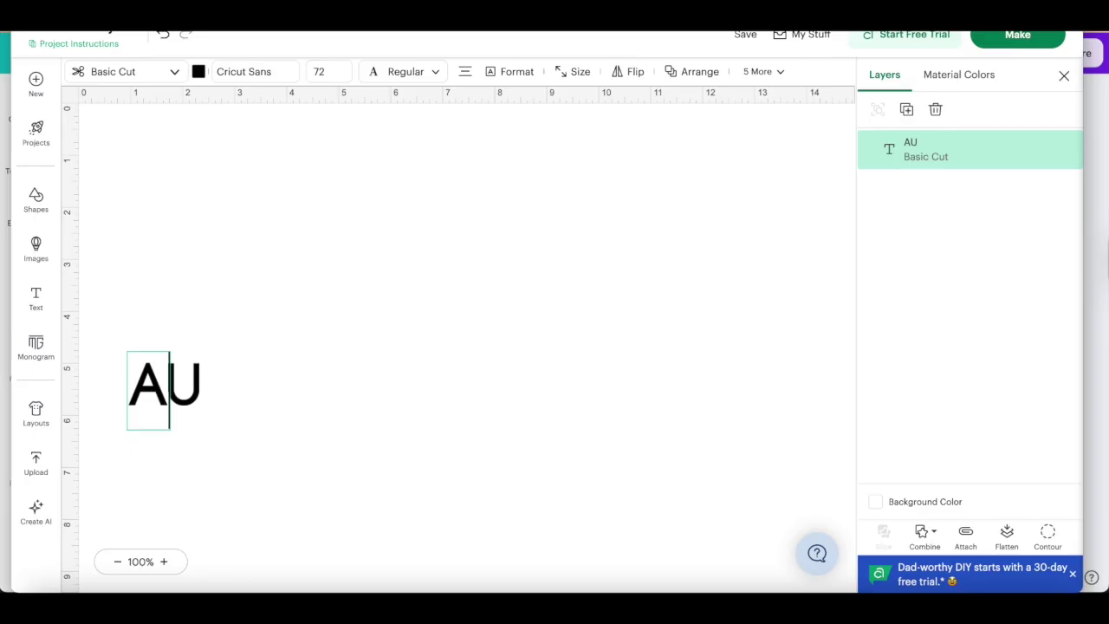
type("NTIETAY.COM")
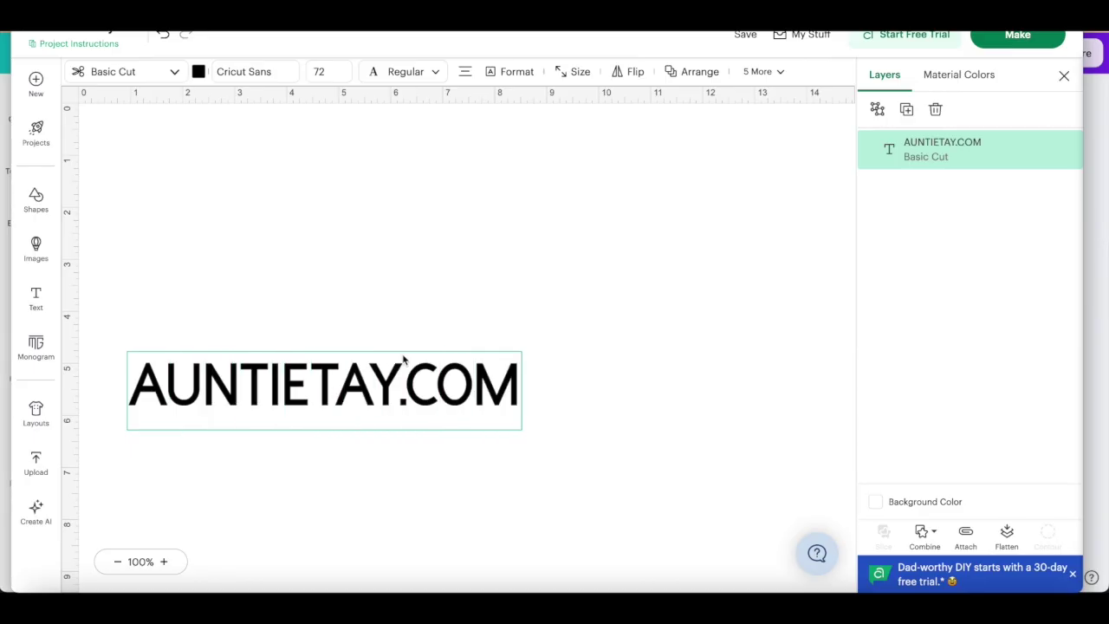
left_click(441, 269)
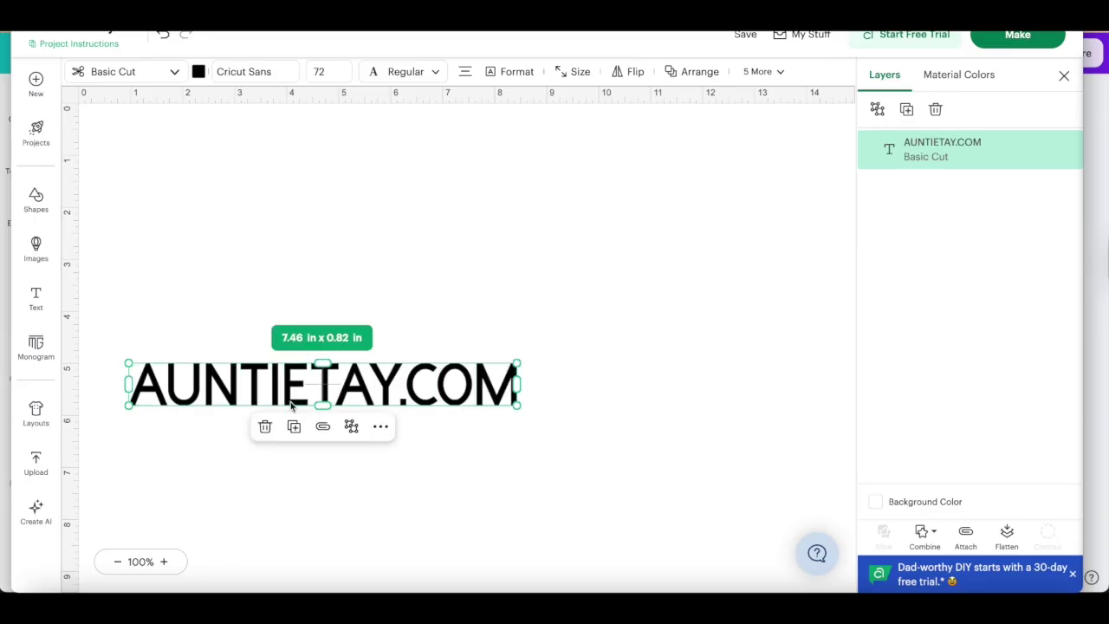
- Move the AUNTIETAY.COM text up toward the middle of the canvas and enlarge it to about 8.43 × 0.92 in
left_click_drag(286, 386, 417, 301)
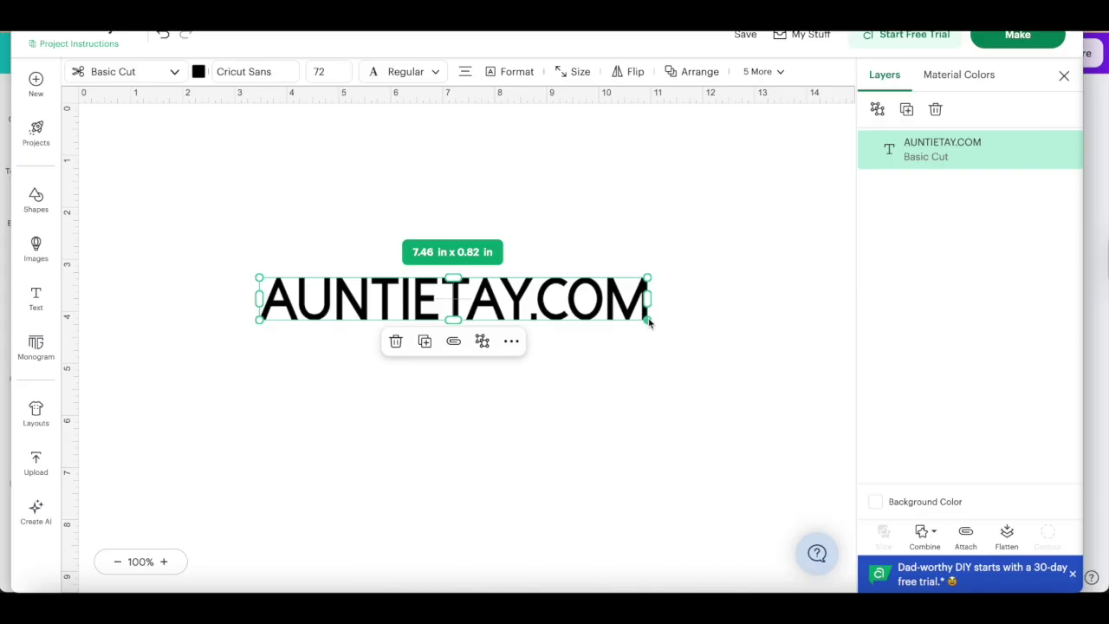
left_click_drag(648, 318, 511, 327)
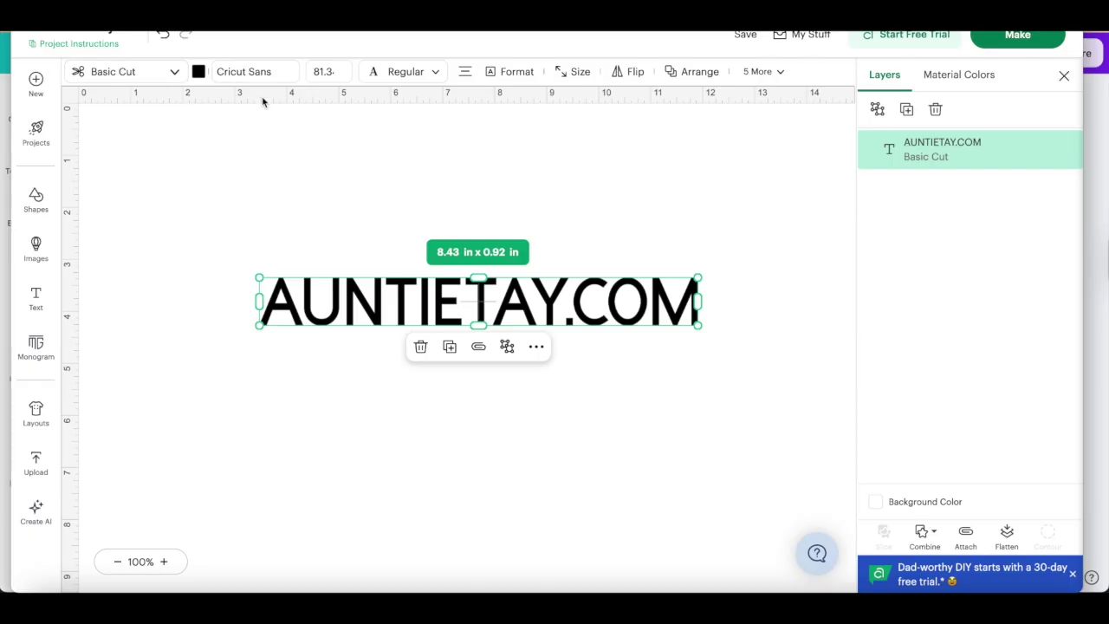
- Browse the featured and full lists of Cricut fonts for the AUNTIETAY.COM text, checking their previews and prices
left_click(255, 74)
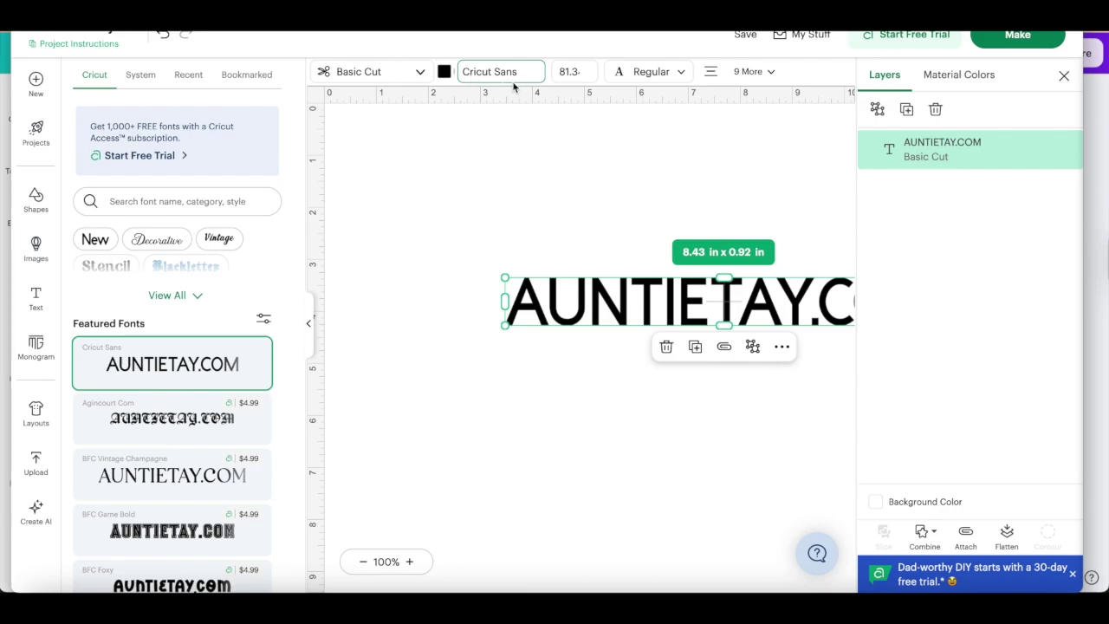
scroll(179, 460, "down", 10)
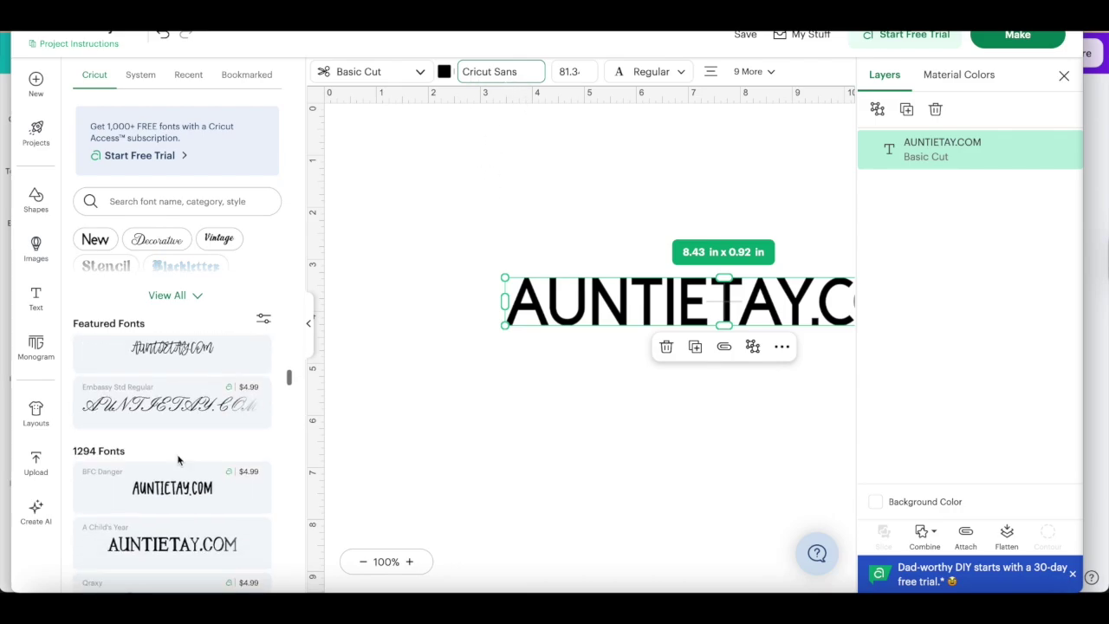
scroll(178, 460, "down", 5)
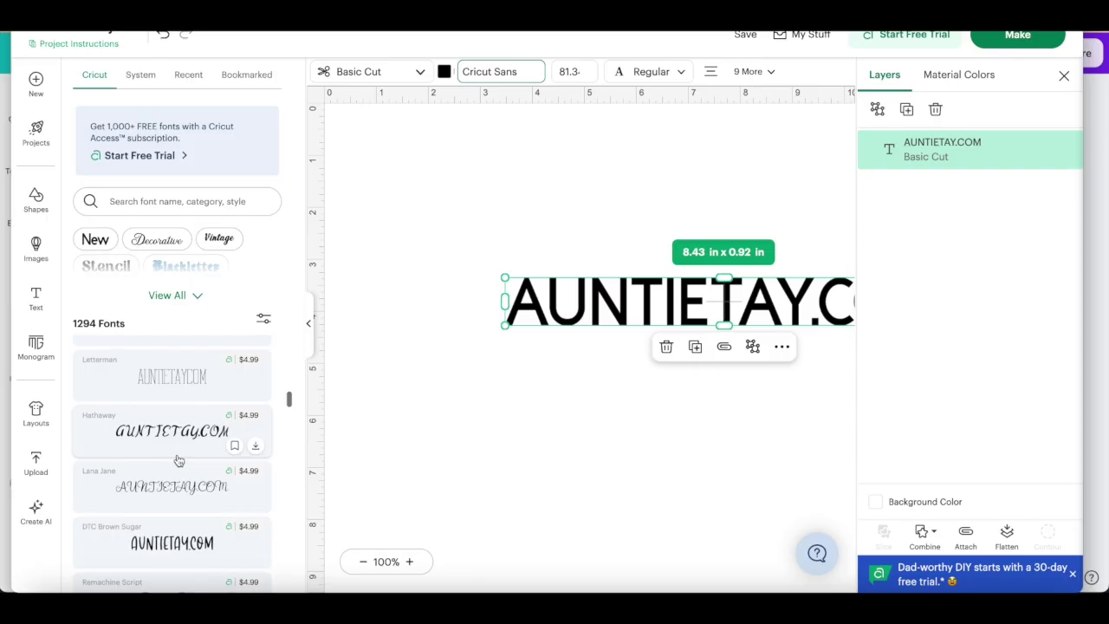
scroll(178, 460, "down", 3)
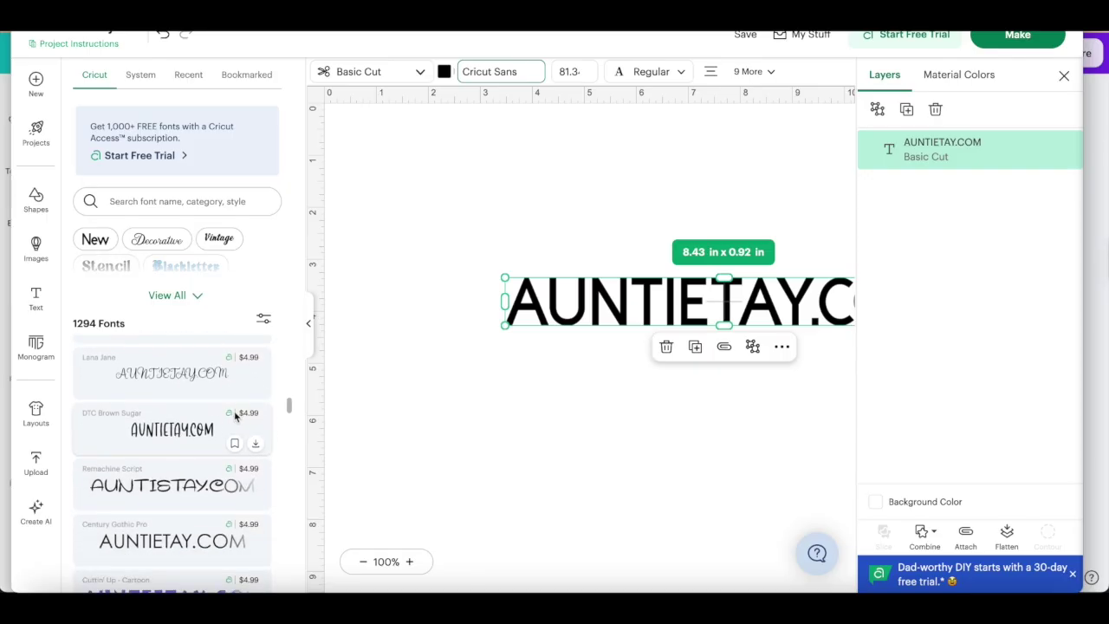
scroll(232, 417, "up", 5)
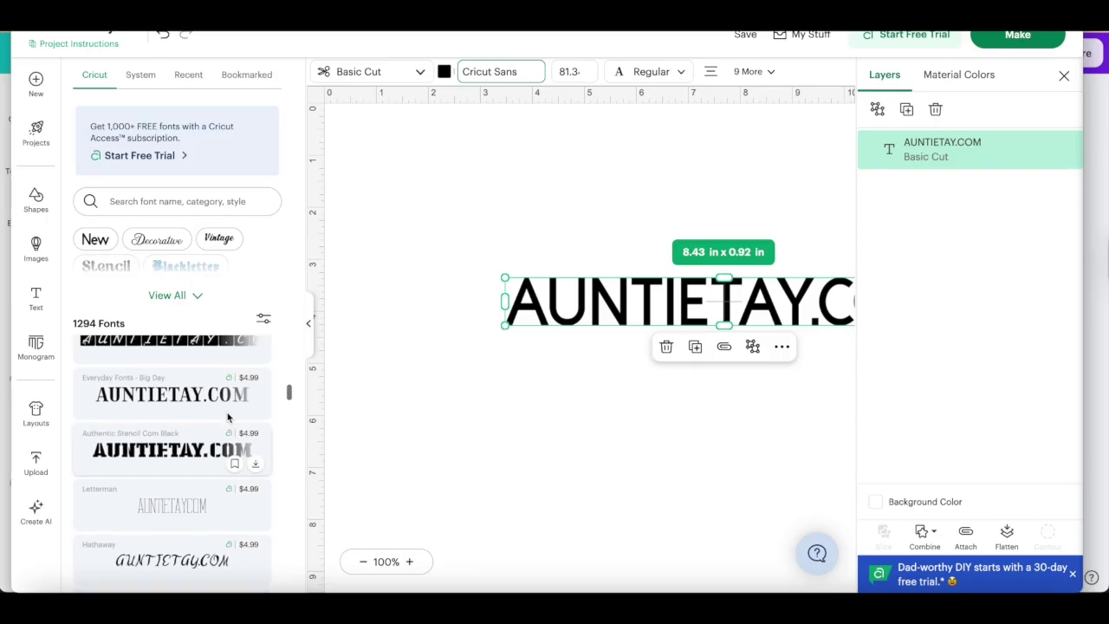
scroll(228, 417, "up", 5)
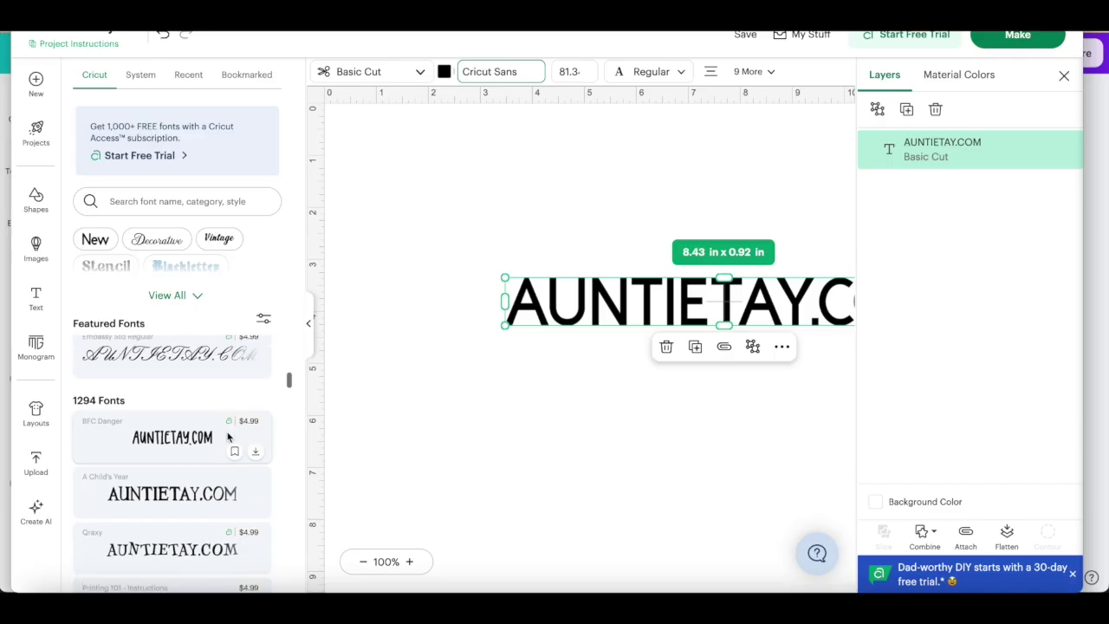
scroll(228, 437, "up", 2)
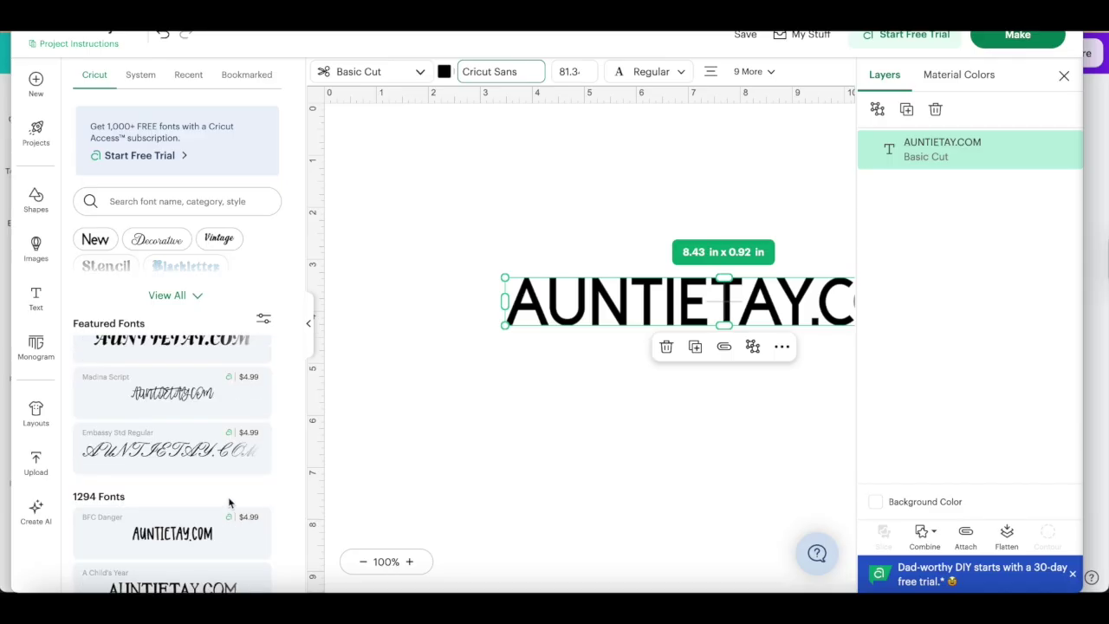
scroll(228, 502, "up", 4)
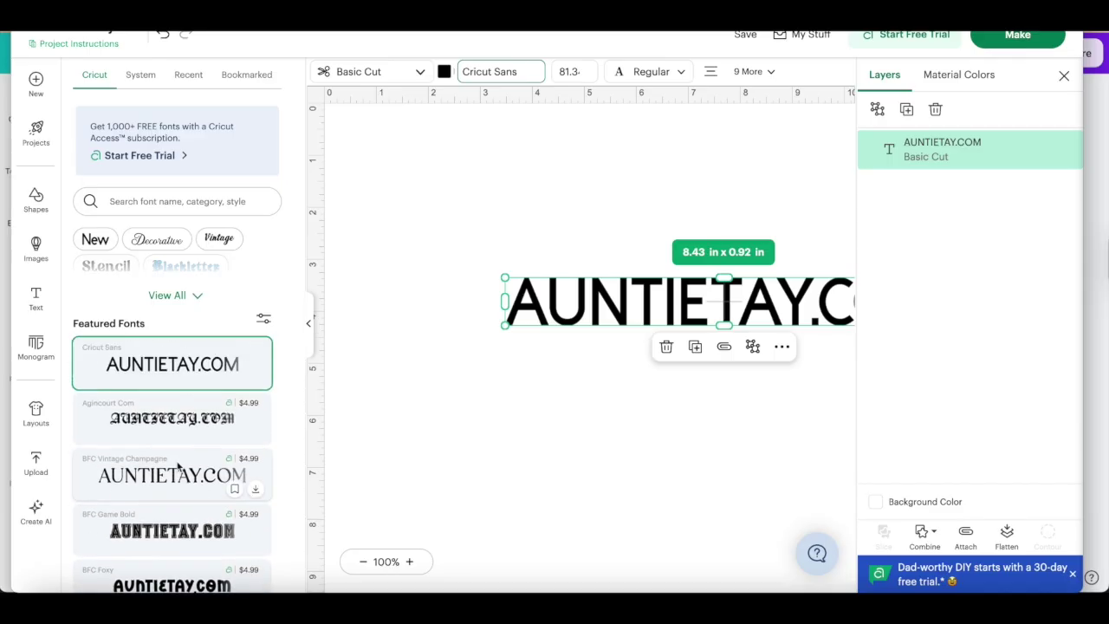
scroll(177, 468, "down", 10)
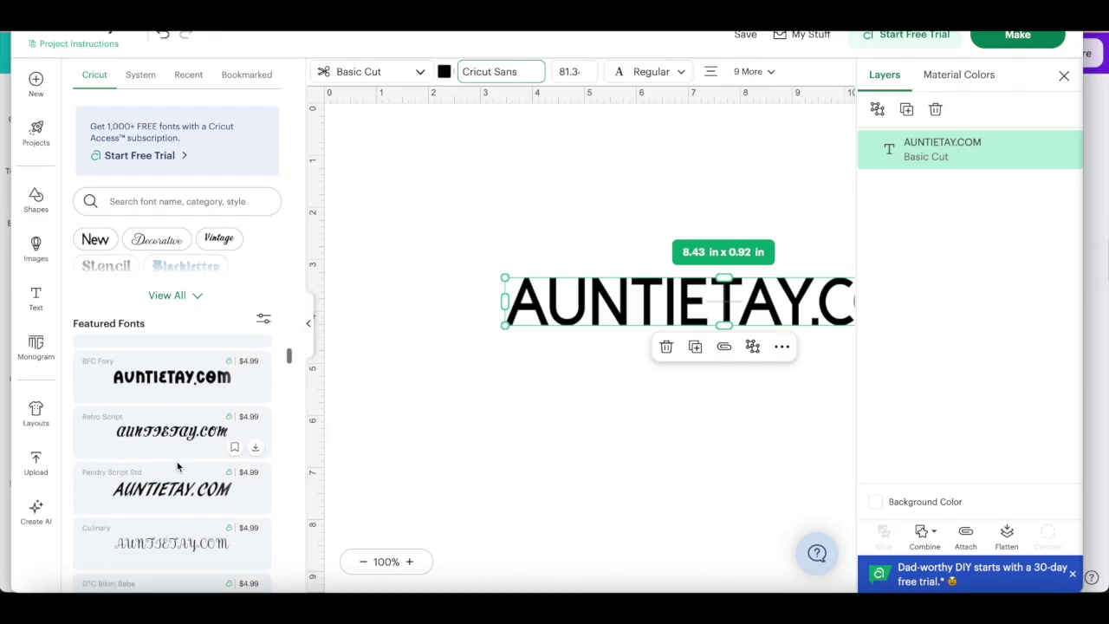
scroll(178, 467, "down", 5)
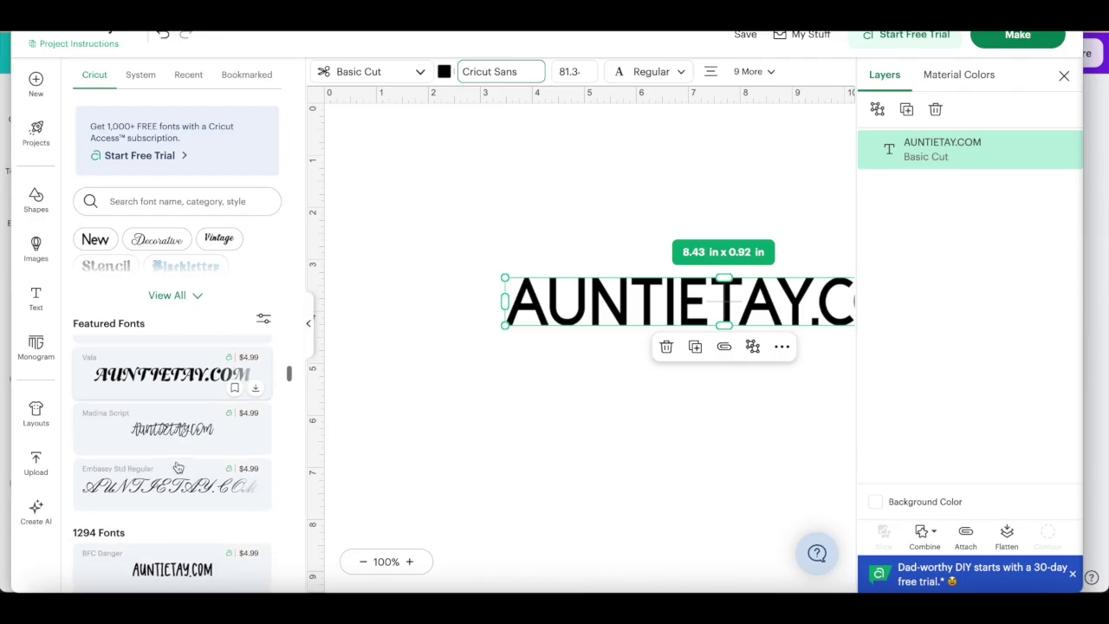
scroll(178, 468, "down", 3)
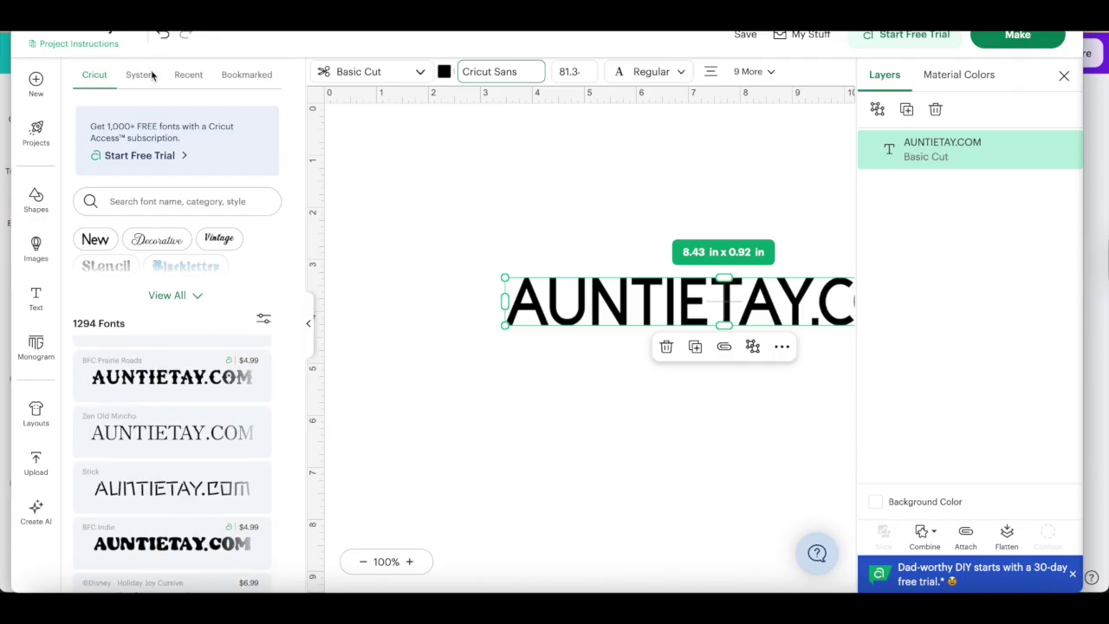
- Browse the installed system fonts and apply Asmara to the AUNTIETAY.COM text
left_click(145, 78)
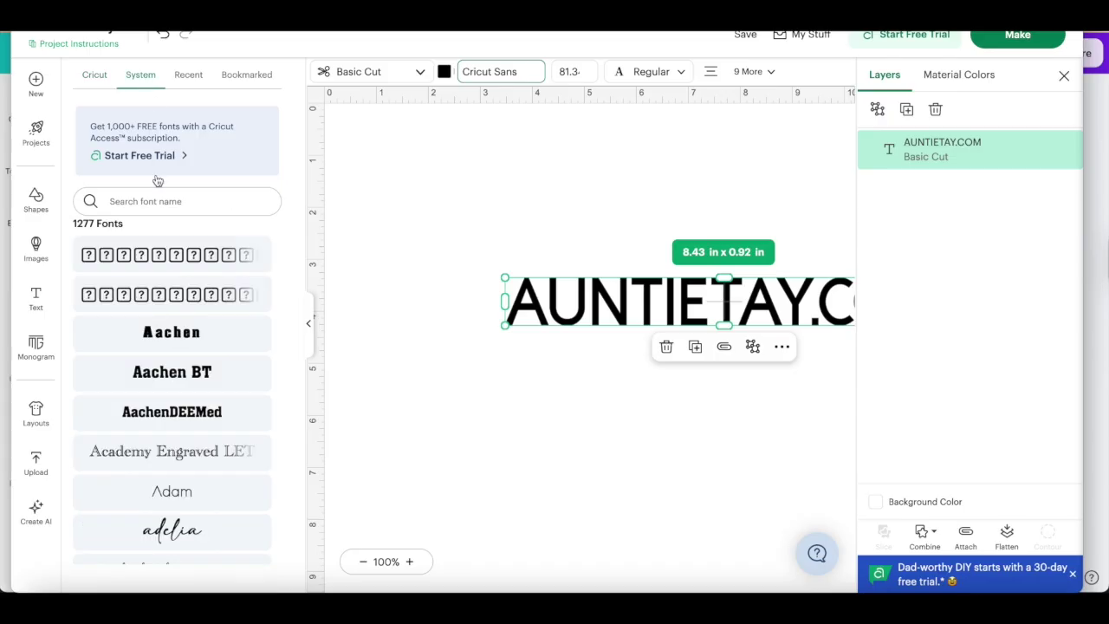
scroll(171, 422, "down", 6)
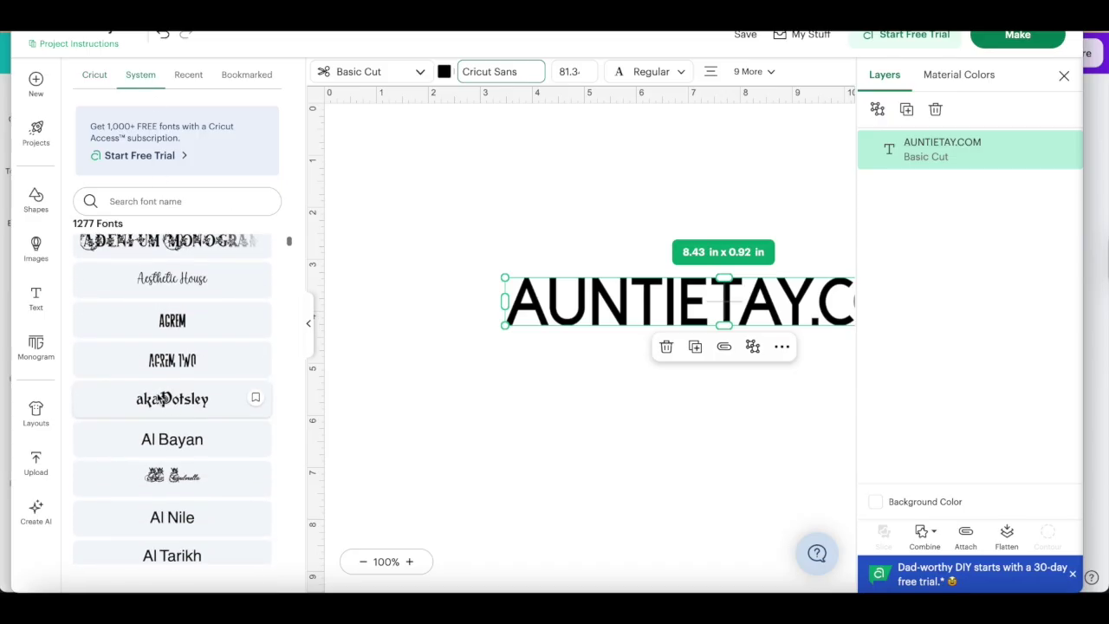
scroll(139, 286, "up", 6)
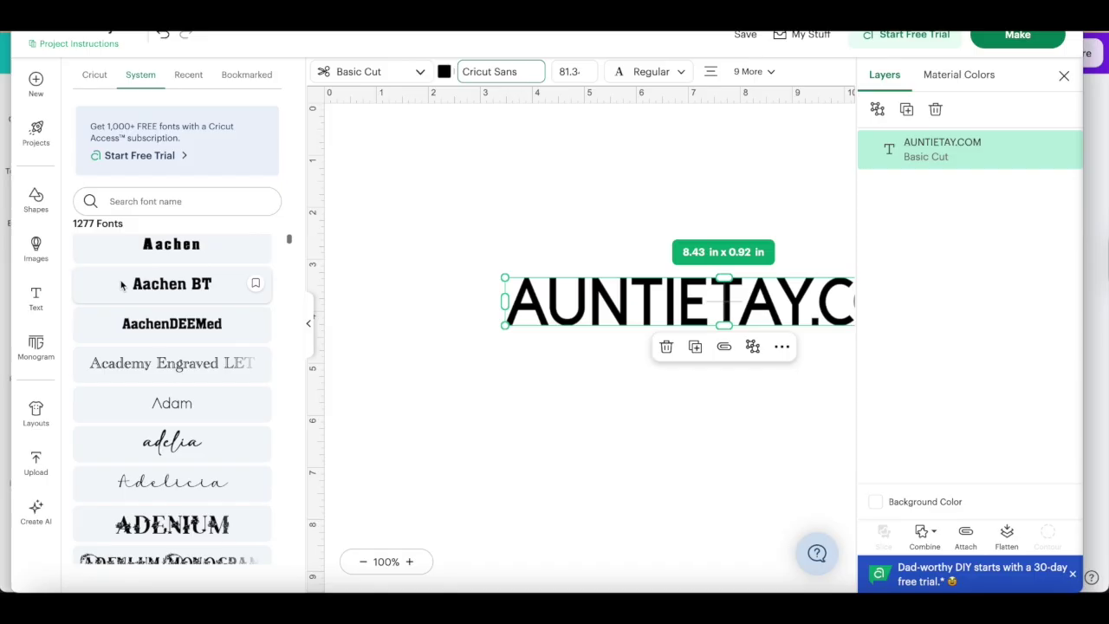
scroll(143, 430, "down", 7)
scroll(143, 431, "down", 15)
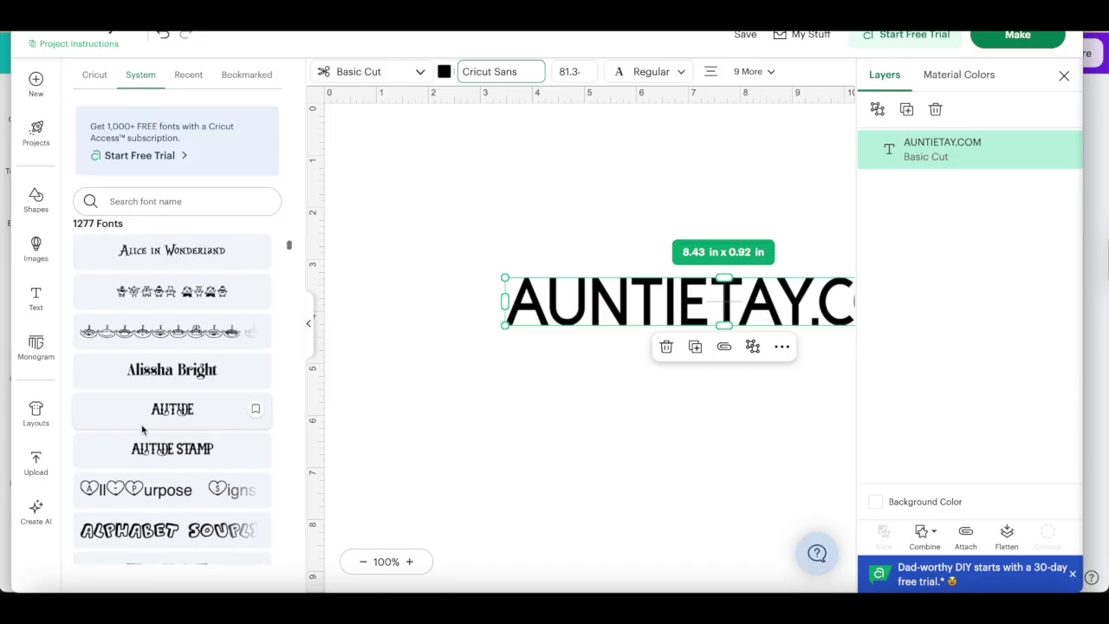
scroll(143, 430, "down", 12)
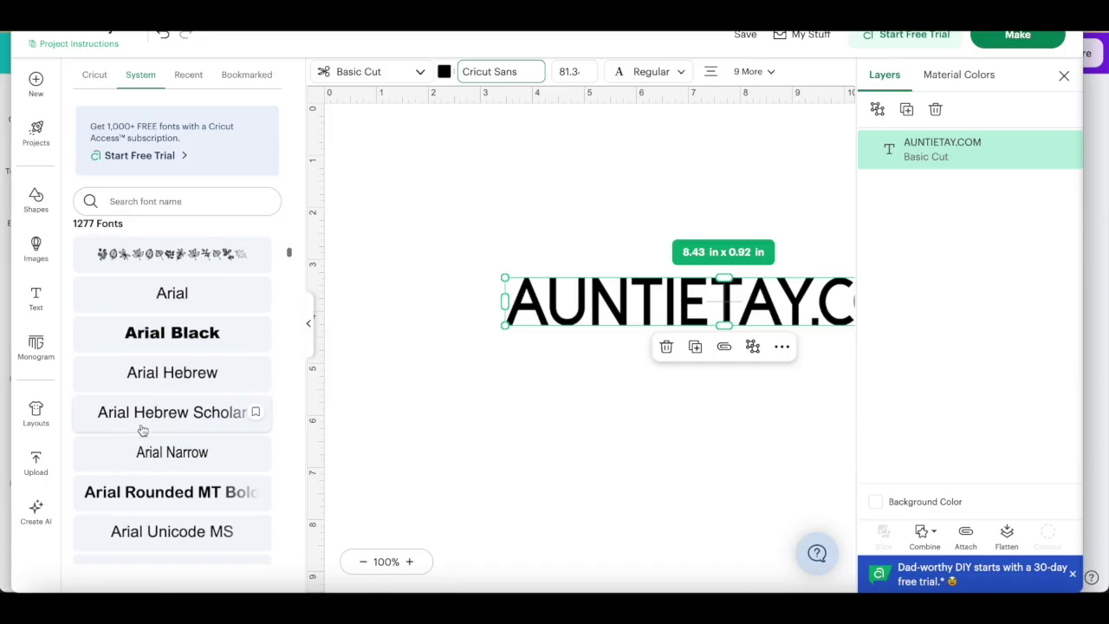
scroll(150, 403, "down", 10)
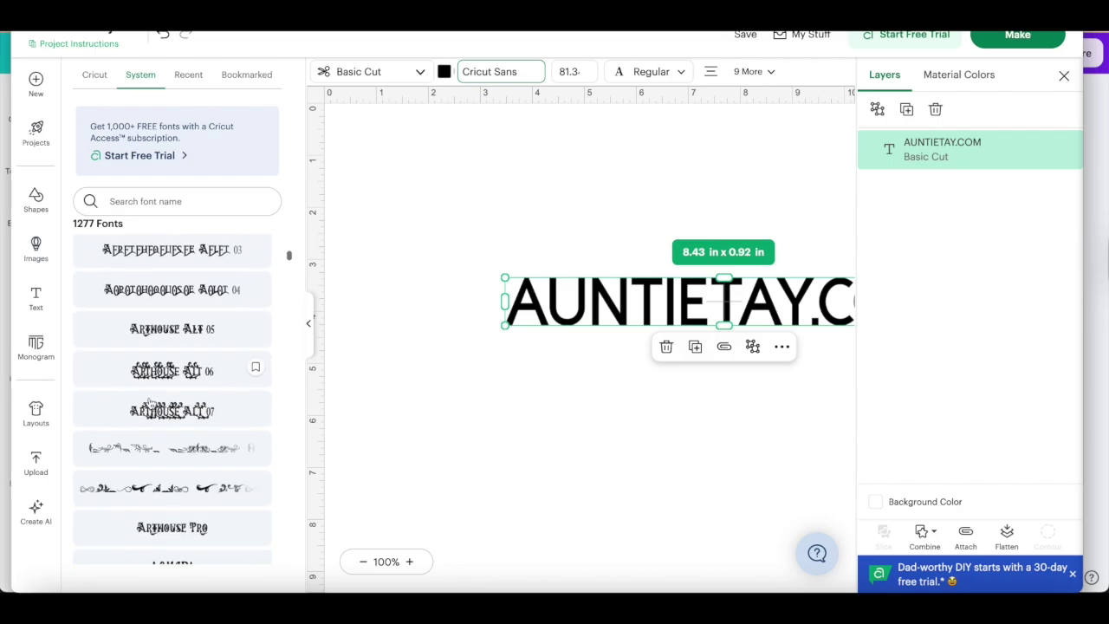
scroll(149, 403, "down", 2)
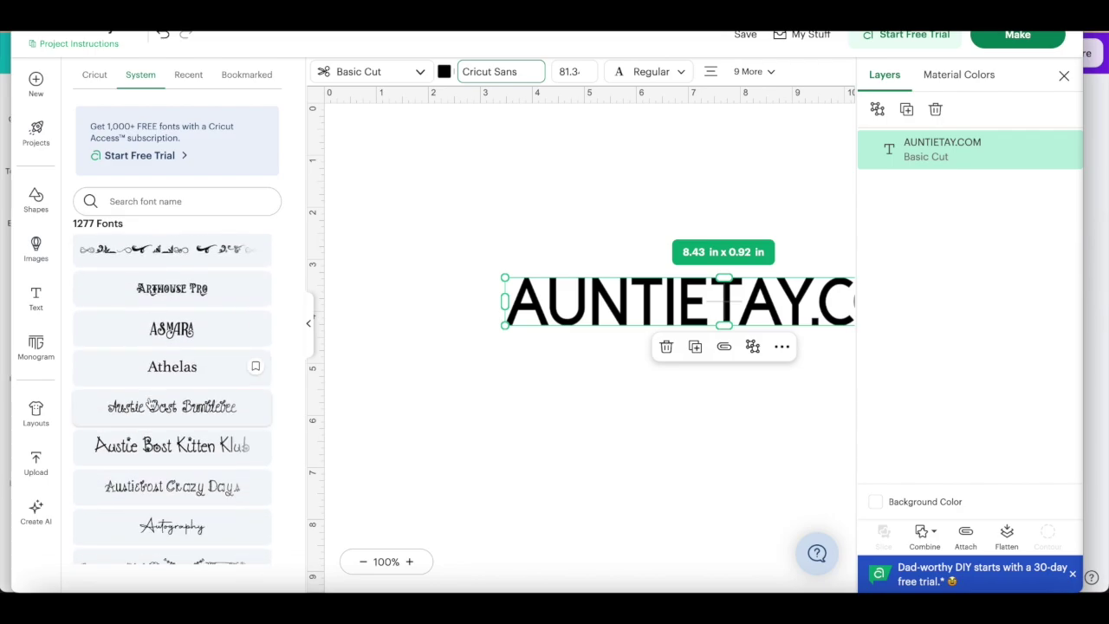
left_click(167, 340)
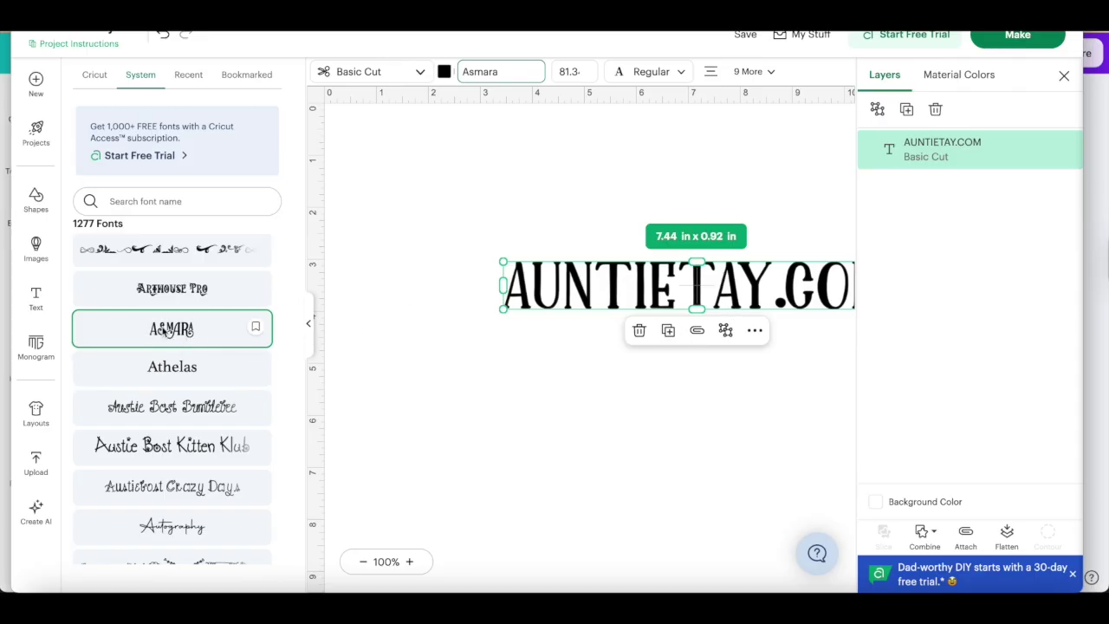
- Search the system fonts for "tropical" and clear the search
scroll(175, 328, "up", 3)
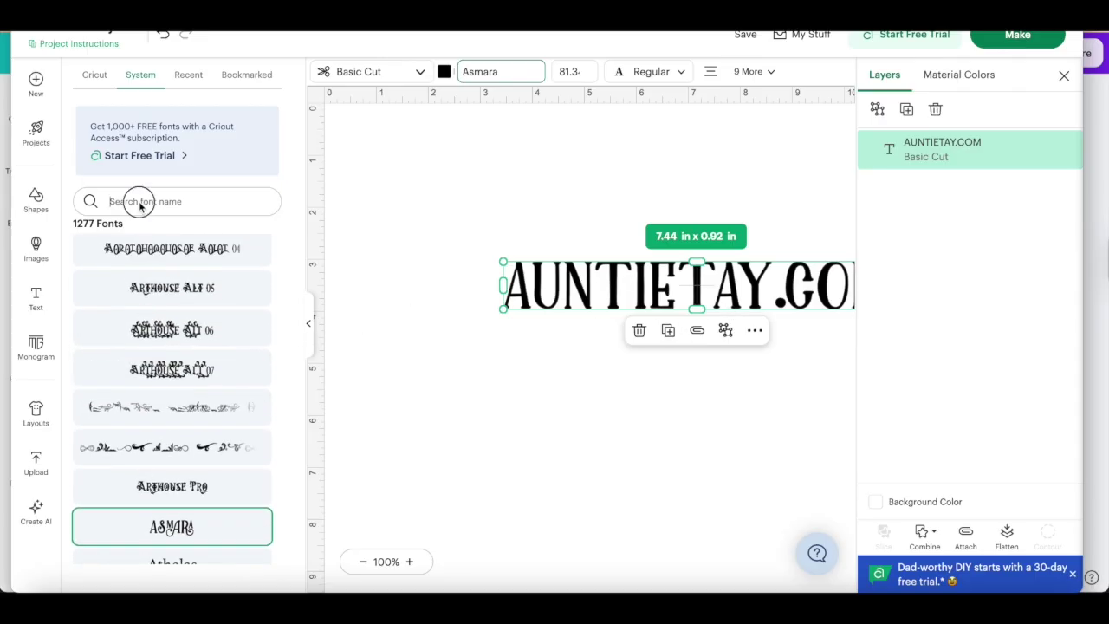
type("tik")
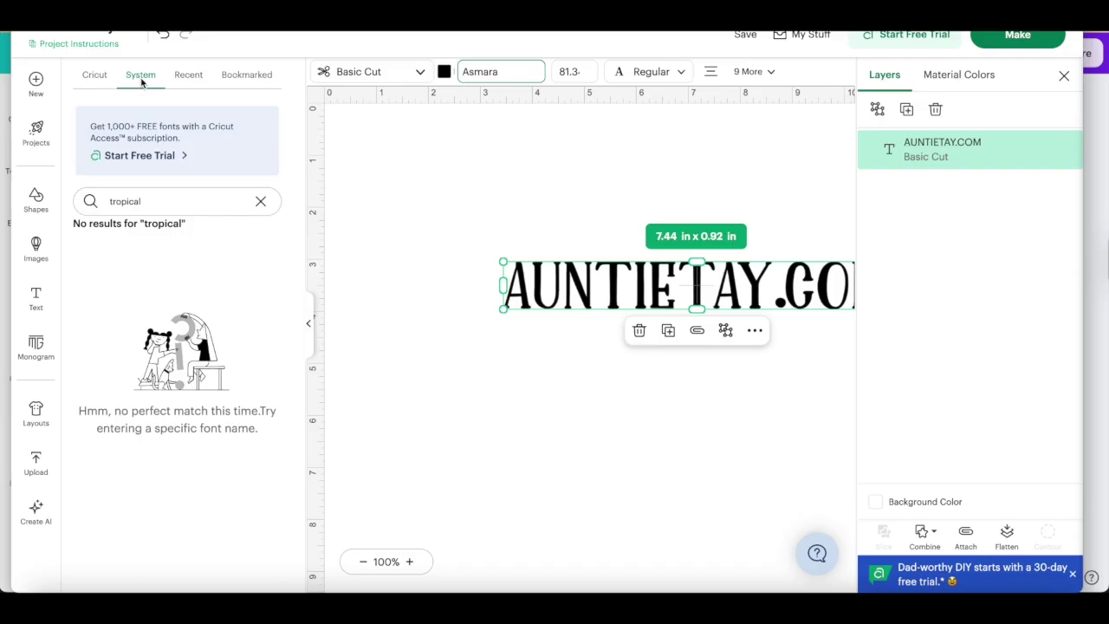
left_click(270, 205)
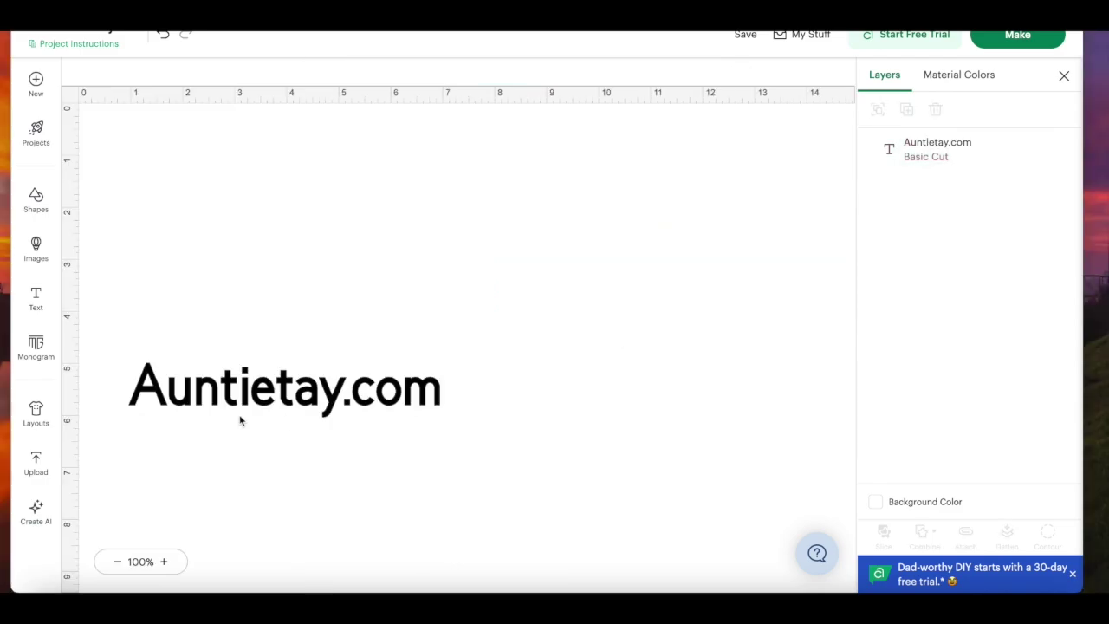
- Move the Auntietay.com text up toward the middle of the canvas
left_click(219, 391)
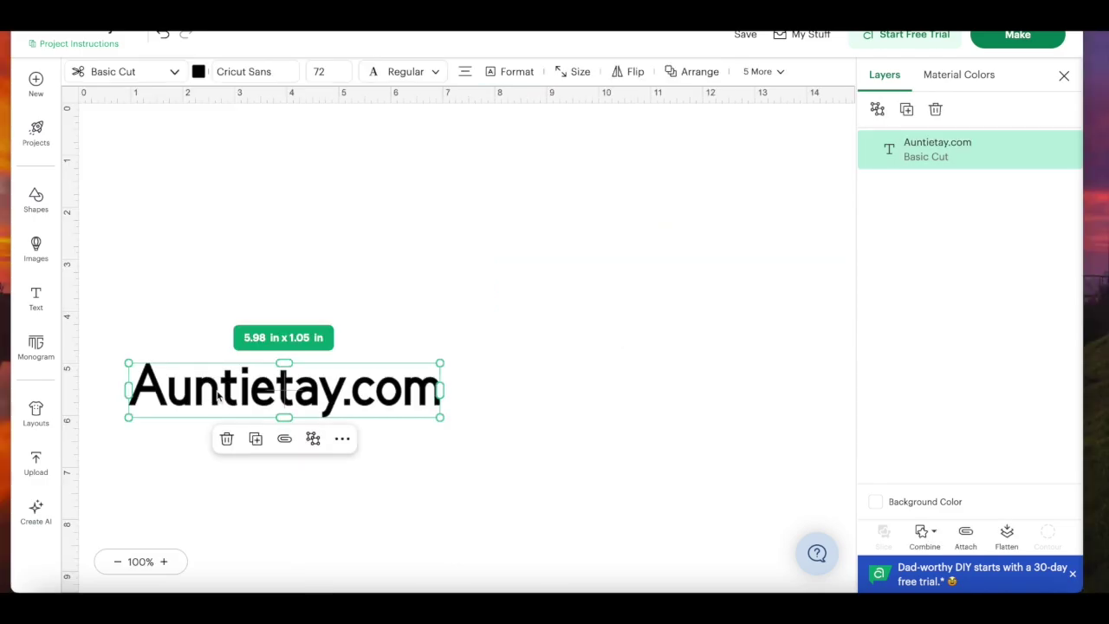
left_click_drag(218, 392, 395, 314)
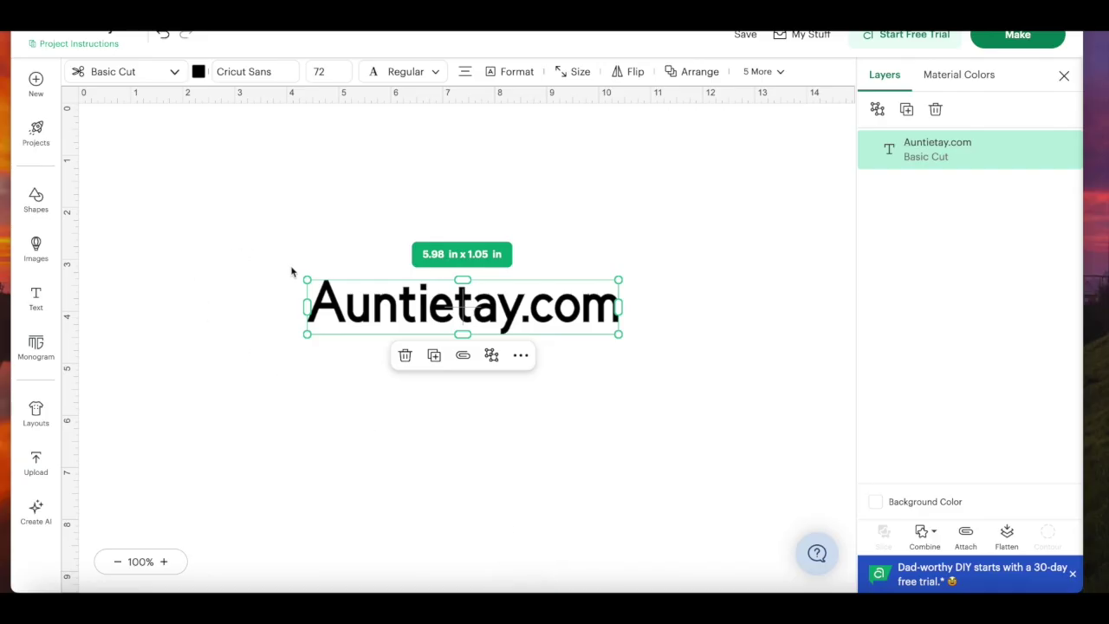
- Search the system fonts for "tiki" and apply Tiki-Tide to the Auntietay.com text
left_click(224, 76)
type("tiki")
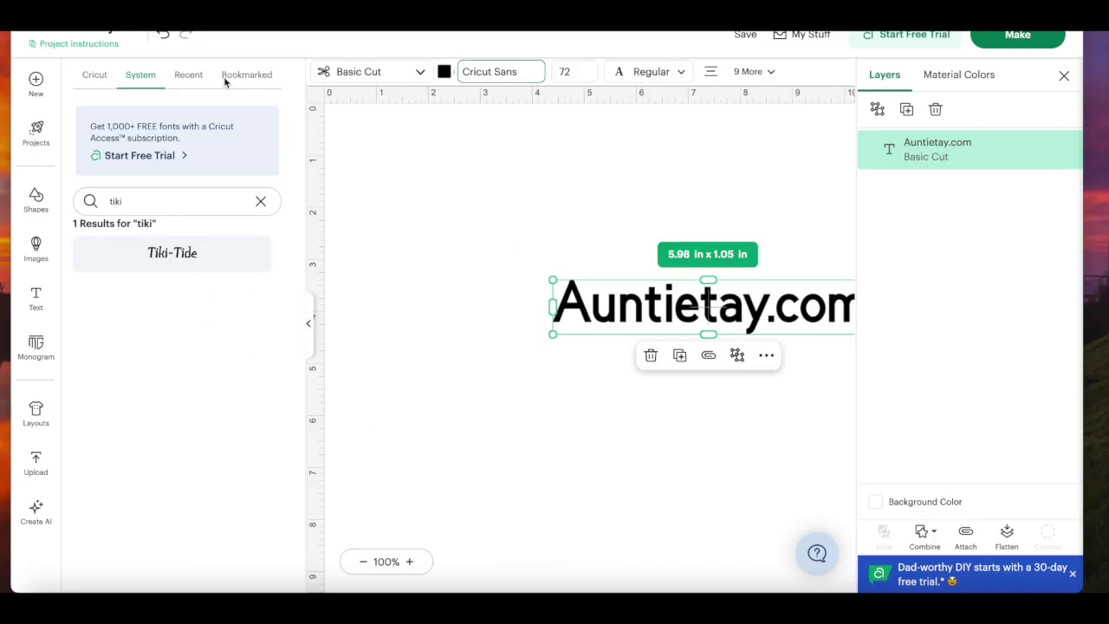
left_click(261, 201)
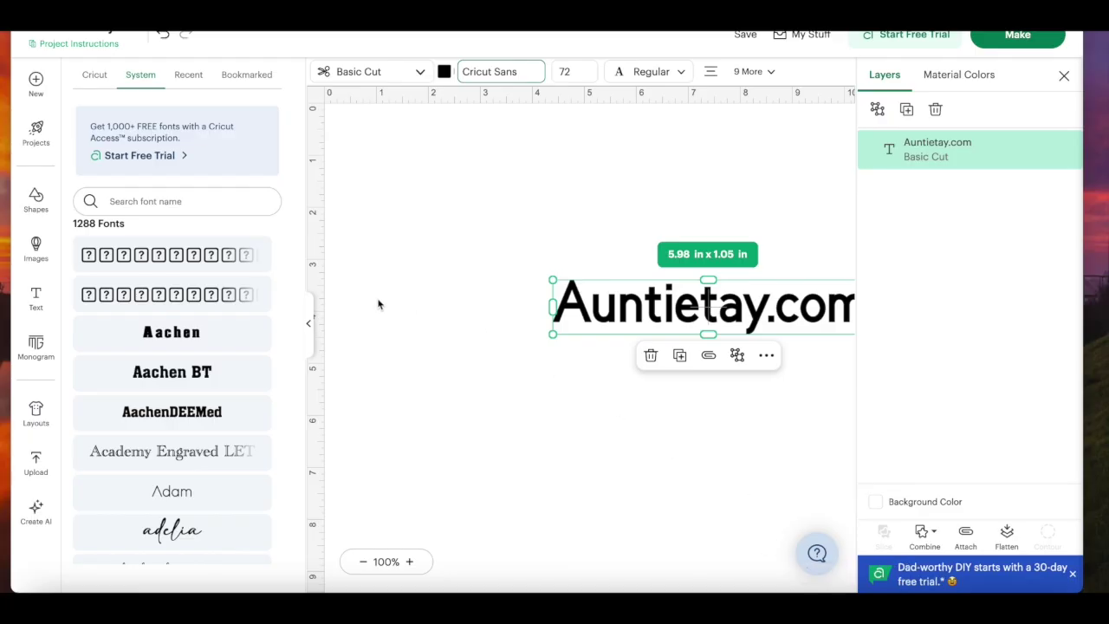
left_click(149, 86)
left_click(134, 202)
type("tiki")
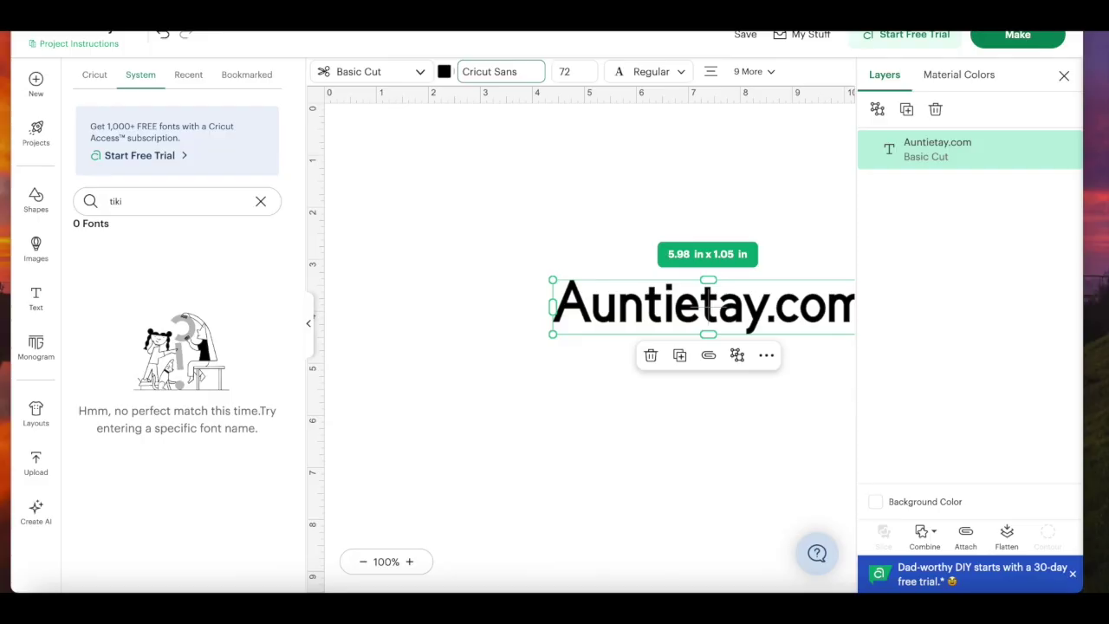
left_click(160, 264)
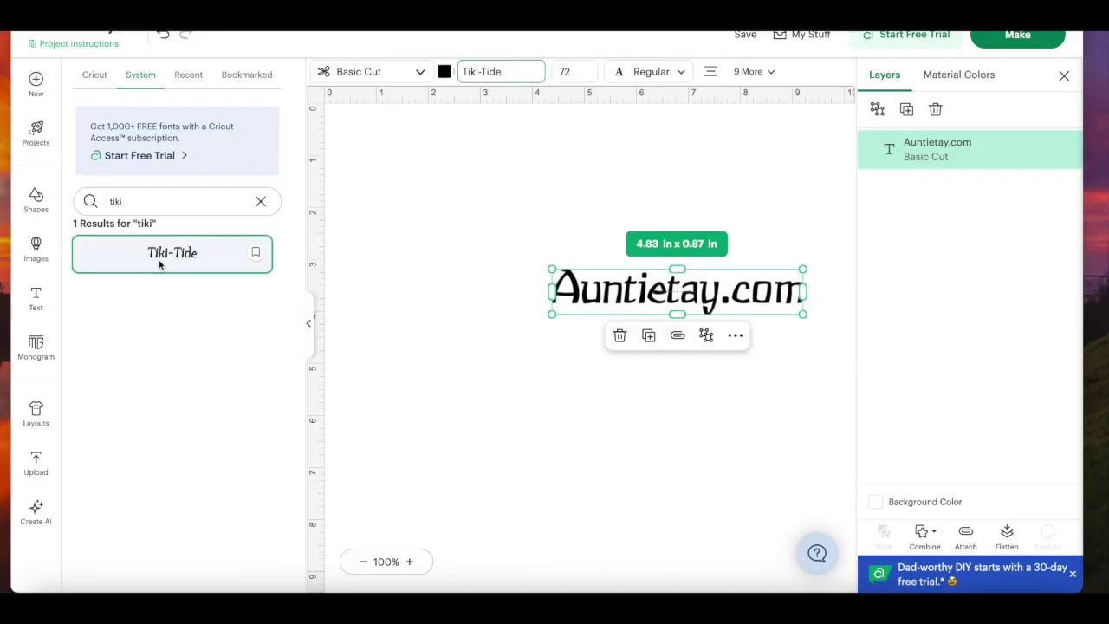
- Enlarge the Auntietay.com text to about 6.13 × 1.1 in and clear the font search
left_click_drag(553, 318, 484, 327)
left_click(260, 203)
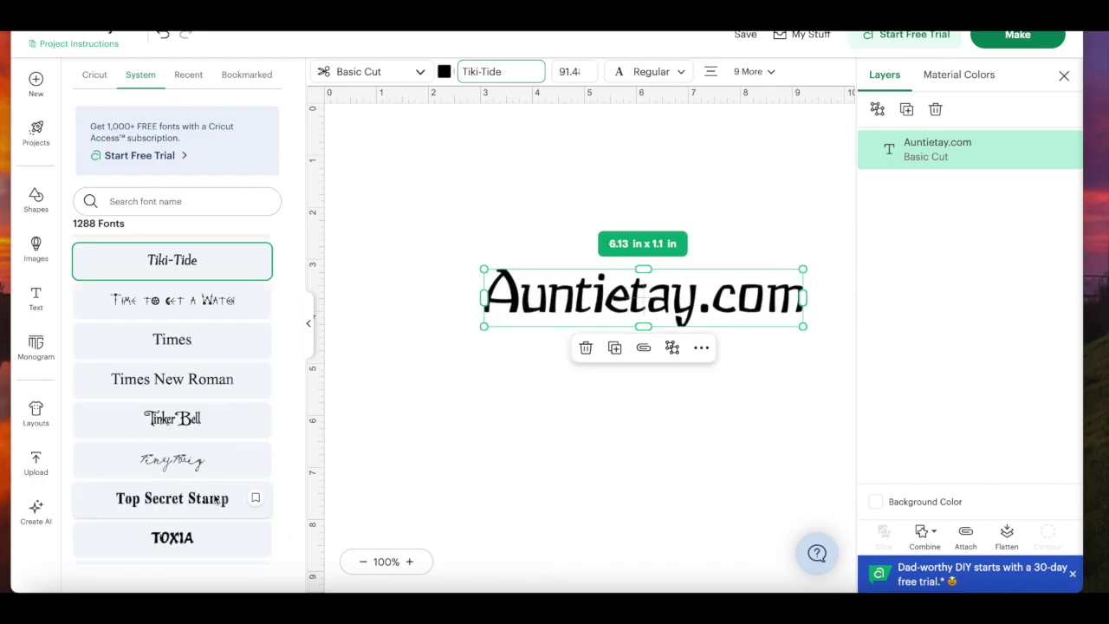
- Browse the installed system fonts from Tiki-Tide to the end of the list and back up through the V names
scroll(214, 498, "down", 3)
scroll(215, 498, "down", 10)
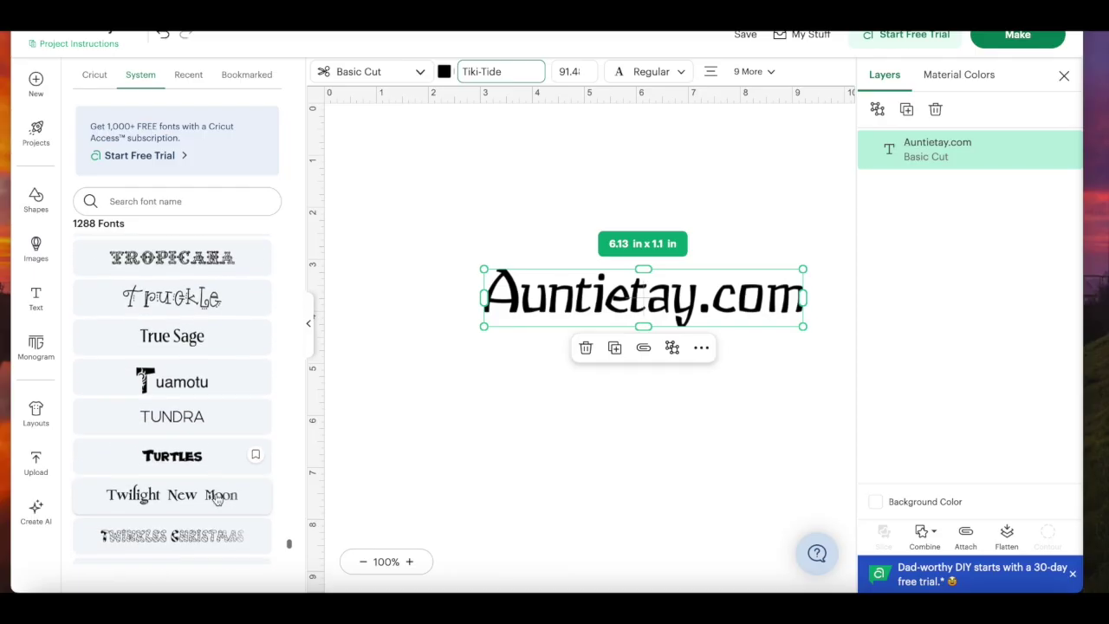
scroll(217, 501, "down", 15)
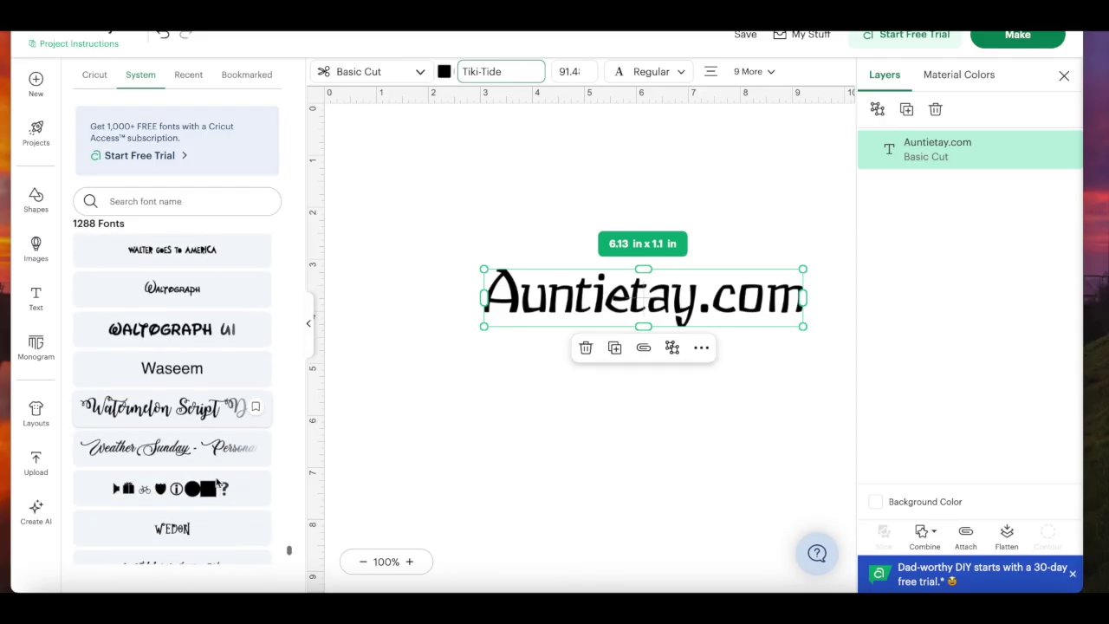
scroll(217, 483, "down", 12)
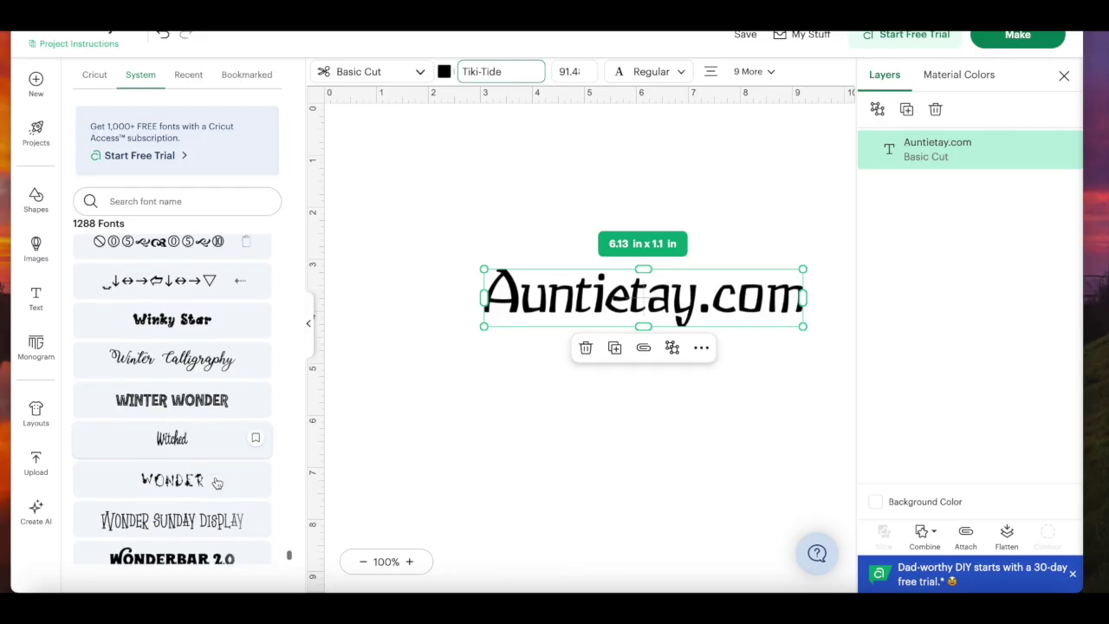
scroll(177, 406, "down", 10)
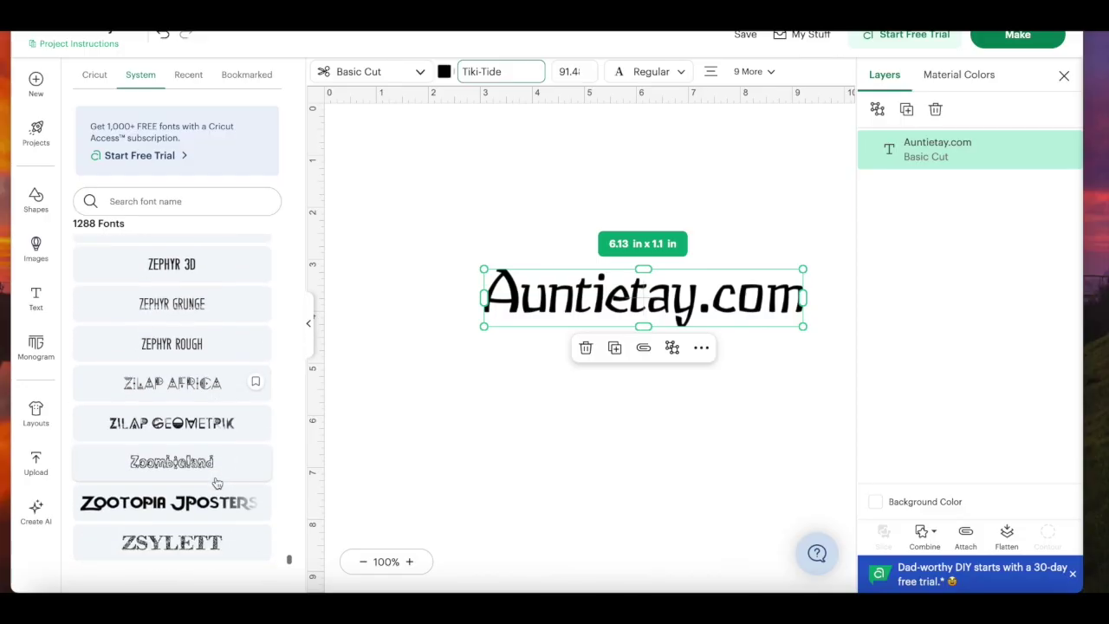
scroll(172, 406, "up", 15)
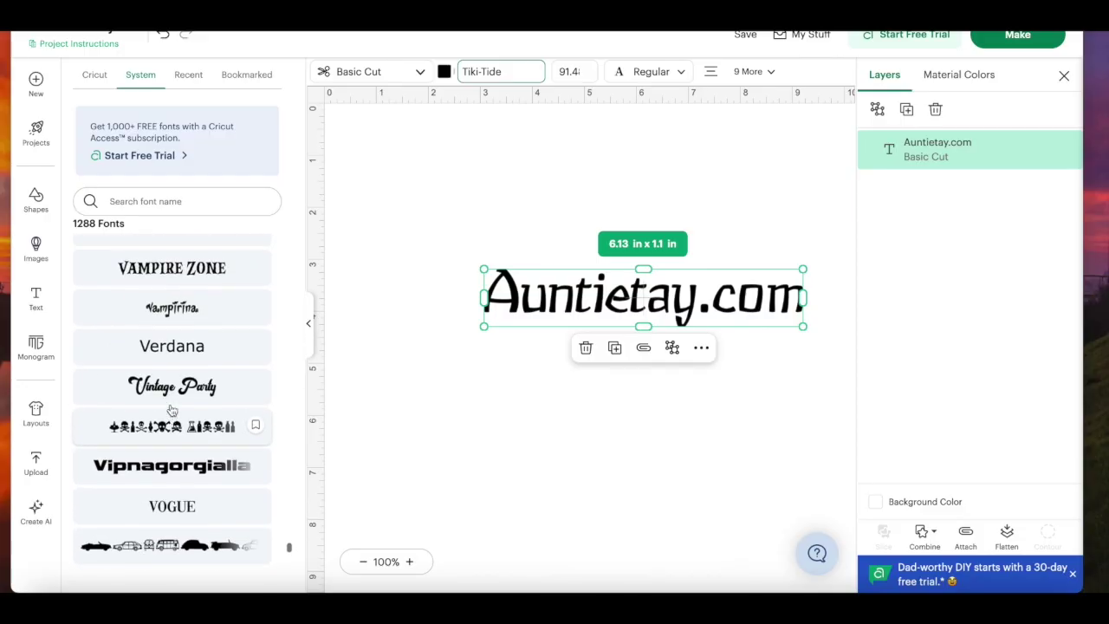
scroll(172, 407, "up", 10)
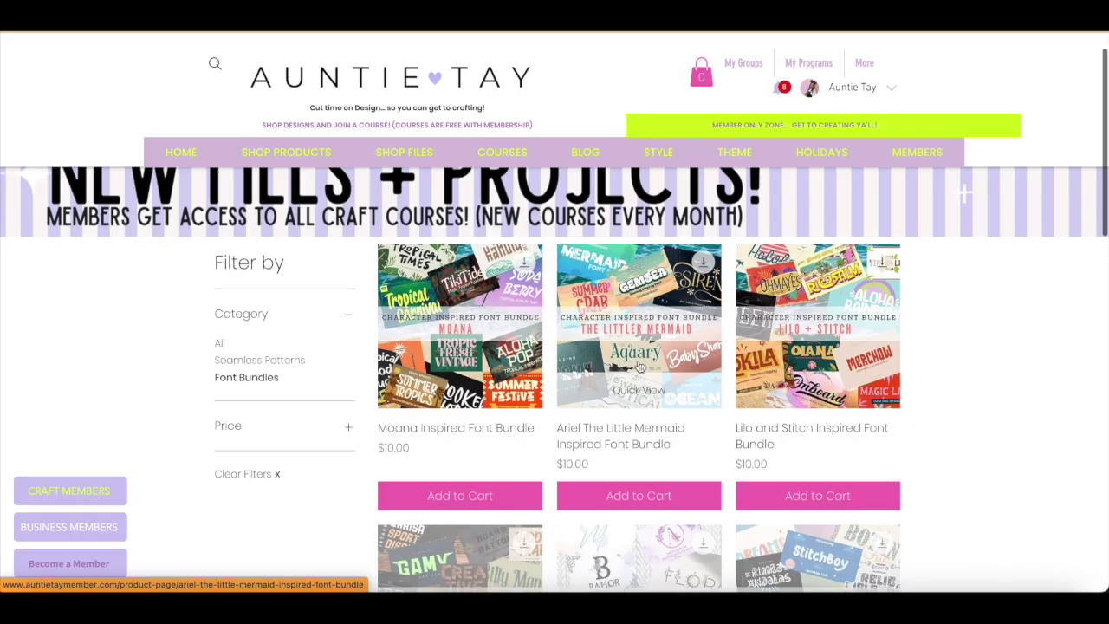
- Look through the font bundles on the Auntie Tay website, from the Moana Inspired bundle to the embroidery bundles
scroll(639, 366, "down", 3)
scroll(638, 365, "down", 5)
scroll(639, 366, "up", 3)
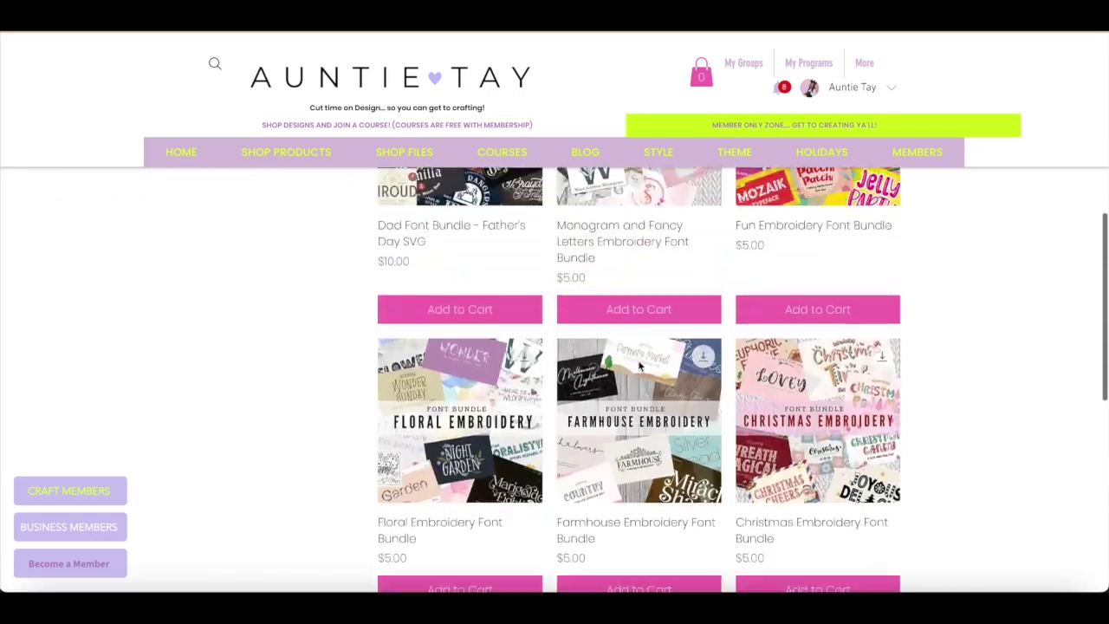
scroll(639, 365, "up", 5)
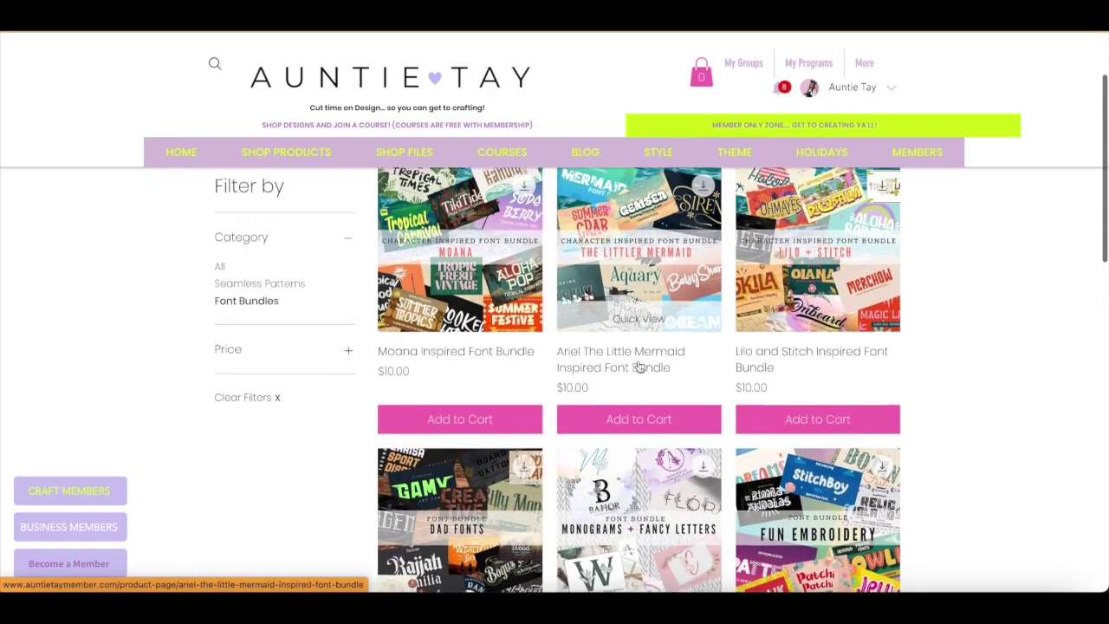
scroll(638, 365, "up", 1)
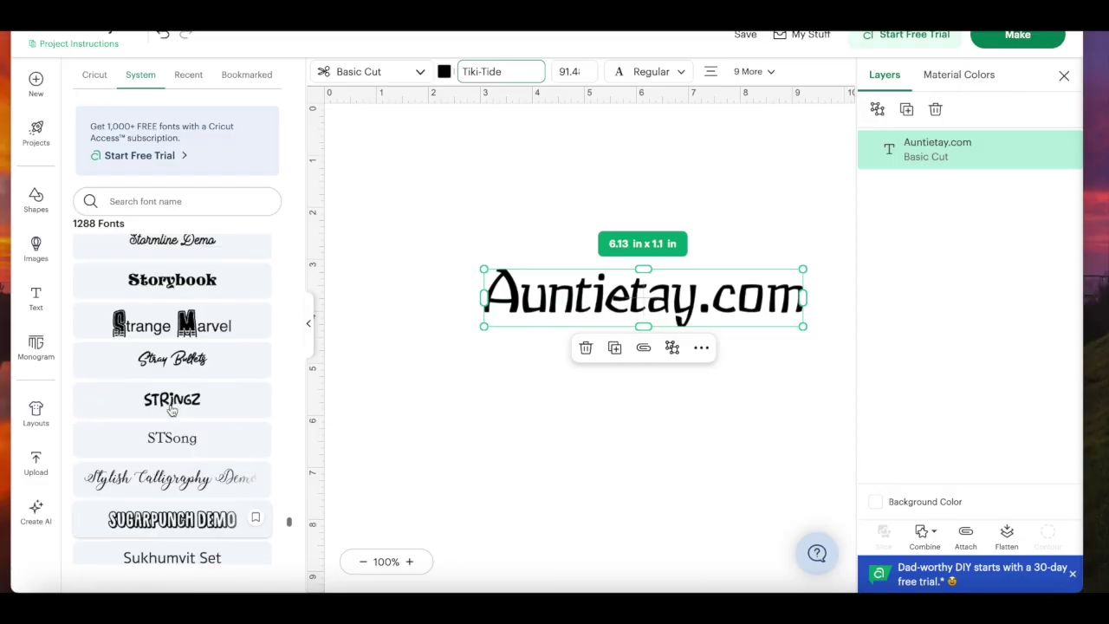
- In Cricut Design Space, apply the Rimba Andalas system font to the Auntietay.com text and move it left so the whole text fits in view
scroll(171, 411, "up", 10)
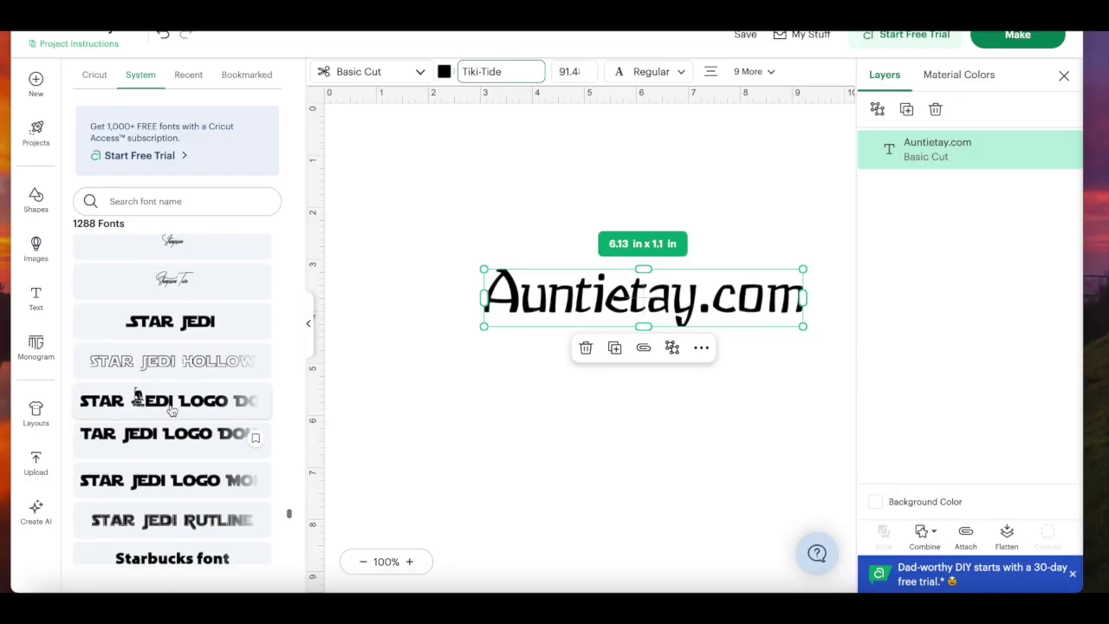
scroll(170, 411, "up", 15)
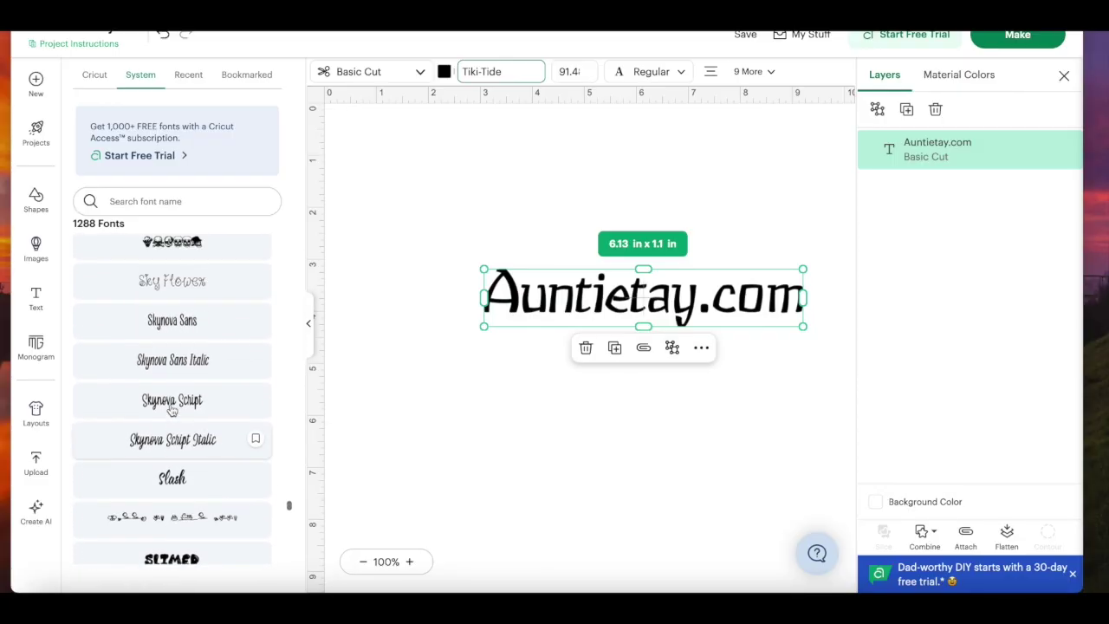
scroll(172, 411, "up", 15)
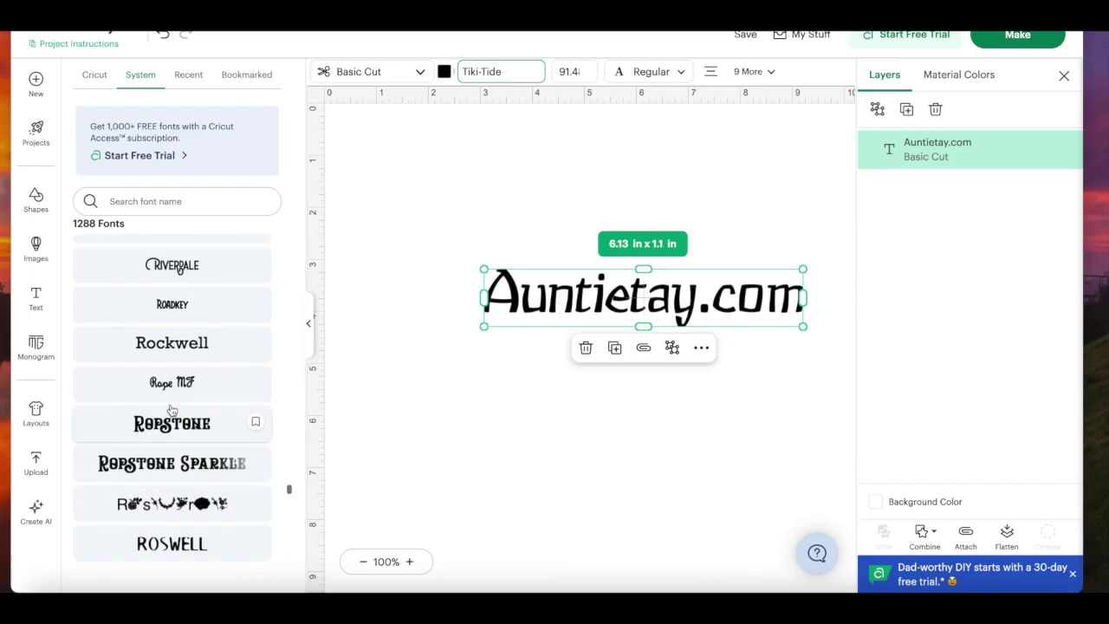
scroll(171, 411, "up", 2)
scroll(172, 411, "up", 3)
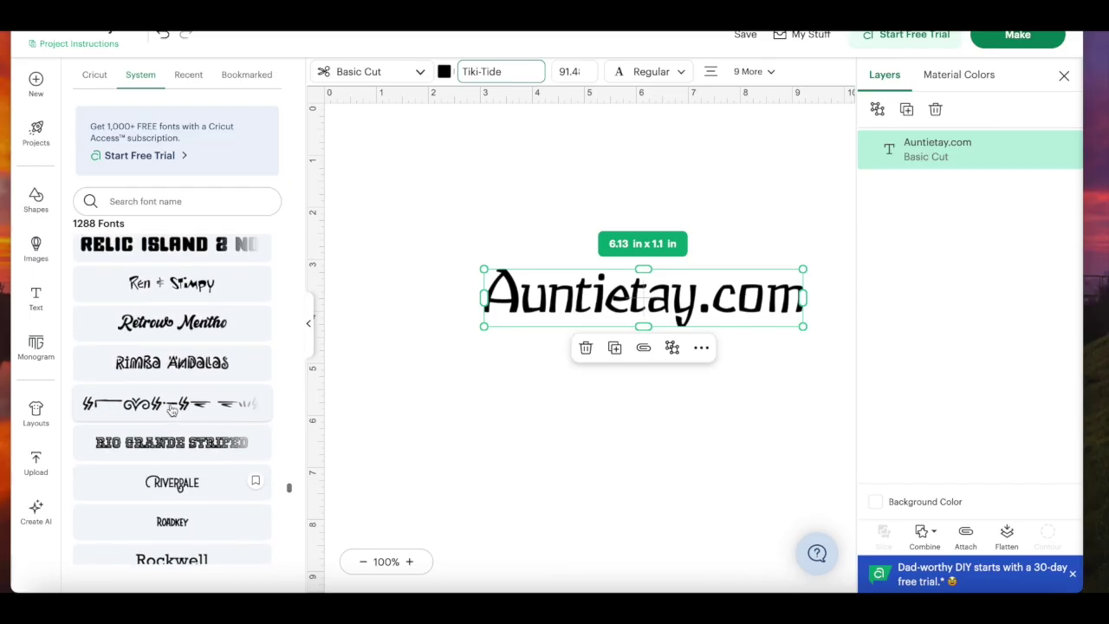
left_click(169, 371)
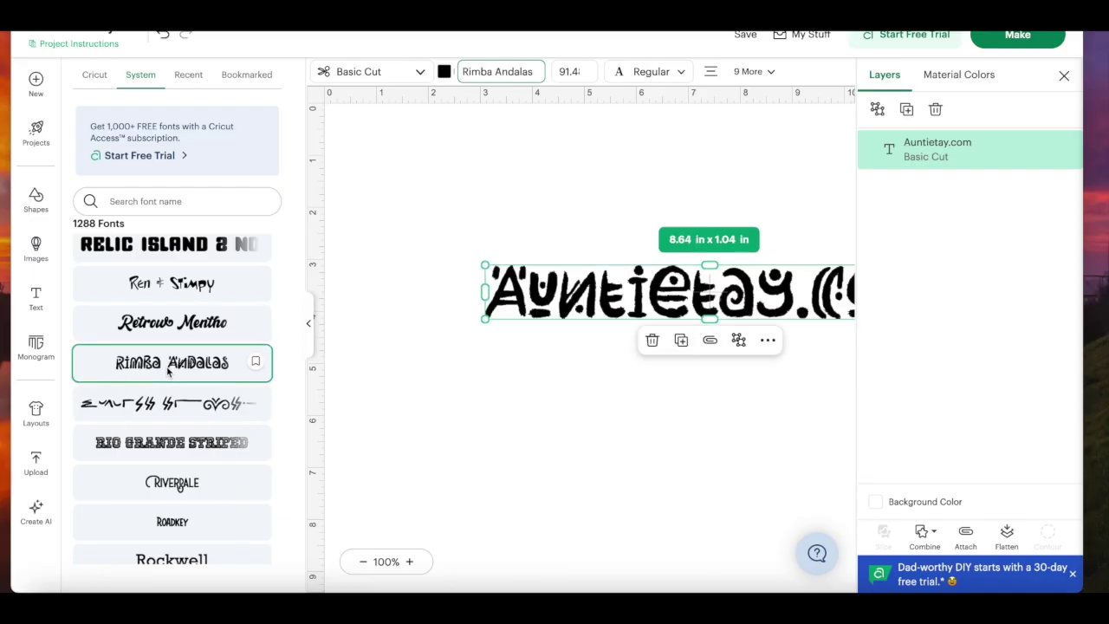
left_click_drag(594, 297, 493, 283)
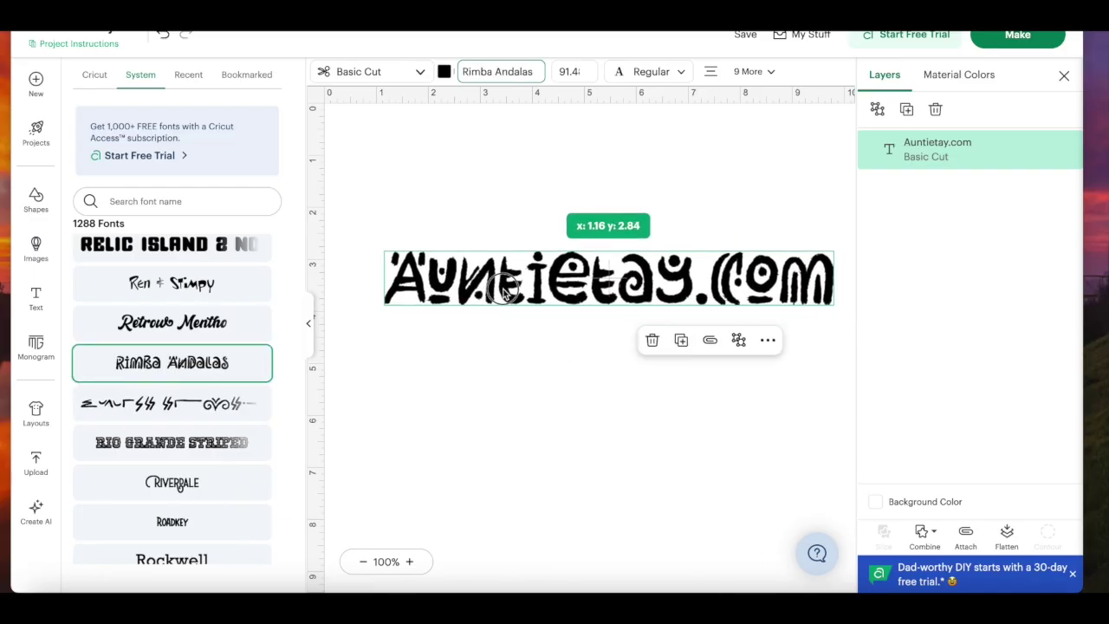